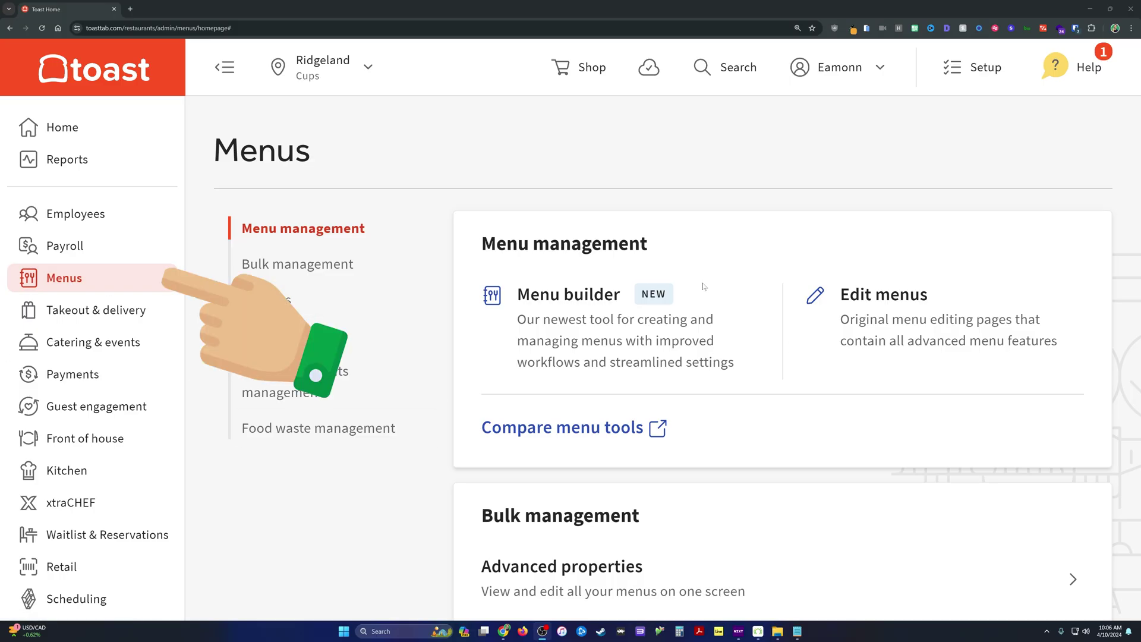
Step: Scroll to Bulk management on the Menus page and open Advanced properties for all menus
scroll(610, 224, "down", 1)
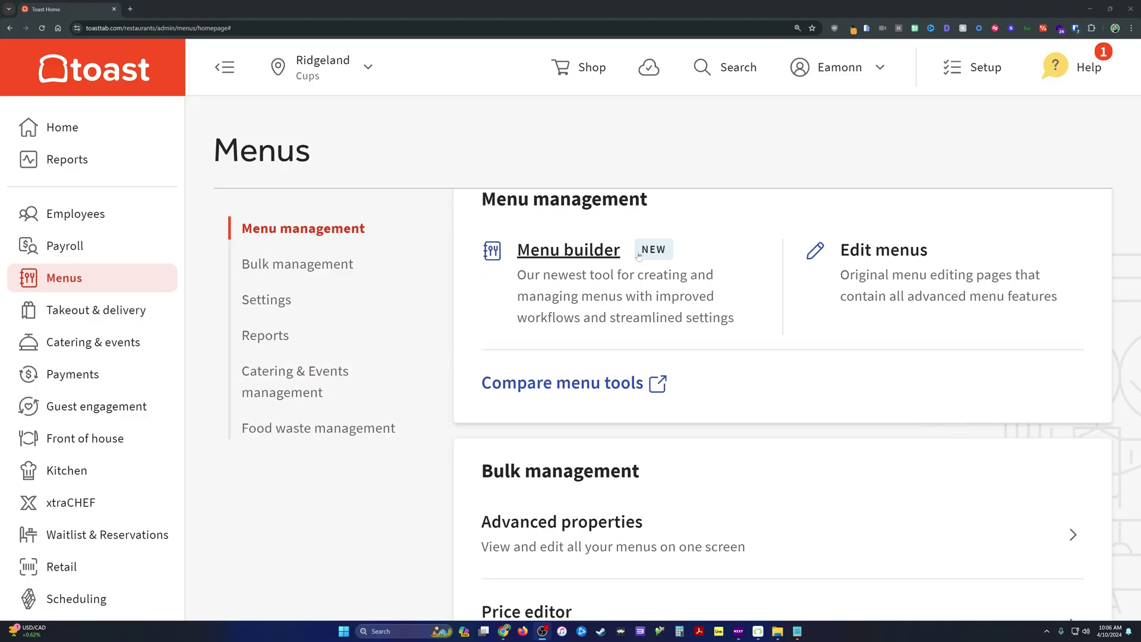
scroll(556, 249, "down", 3)
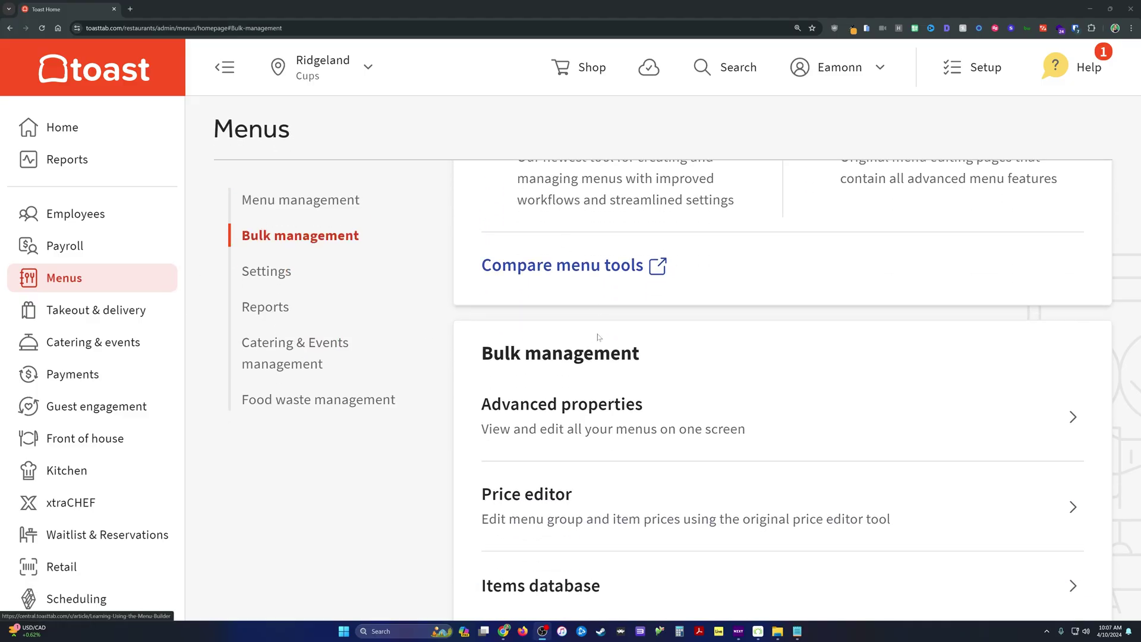
left_click(548, 360)
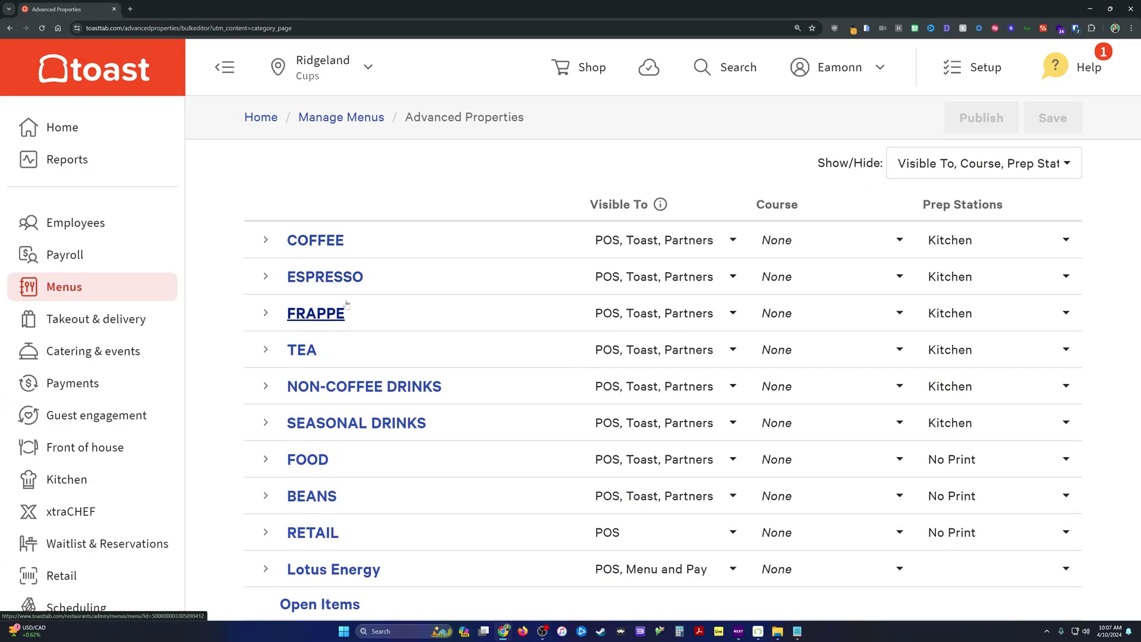
Step: Expand the SEASONAL DRINKS category, then its Seasonal Drinks group, to list the drink items
scroll(345, 321, "down", 1)
left_click(266, 398)
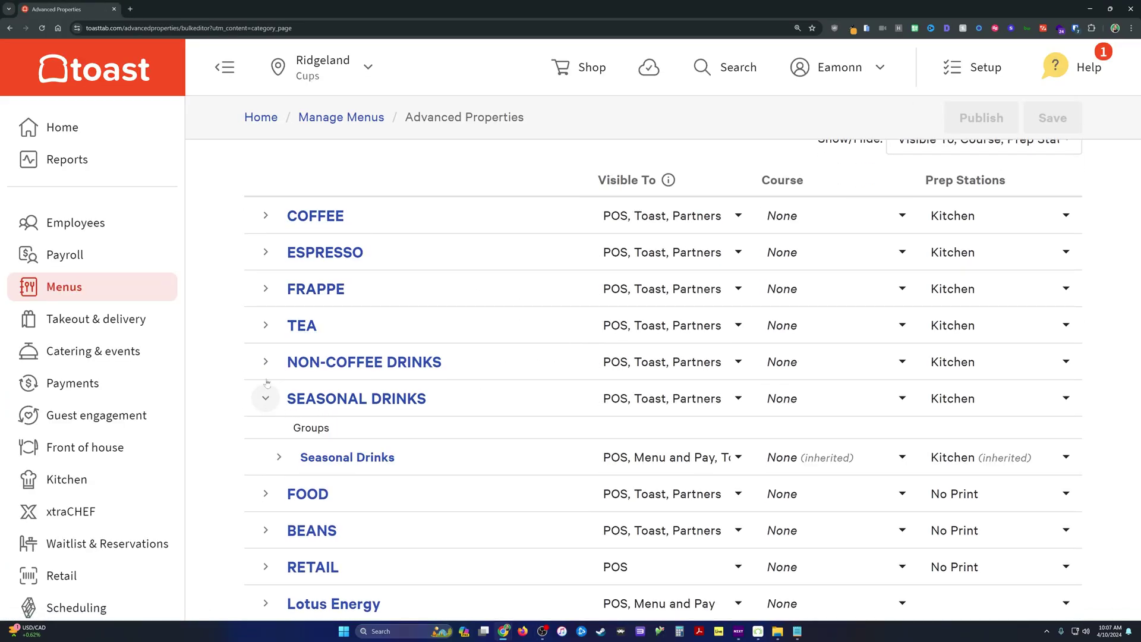
scroll(263, 406, "down", 1)
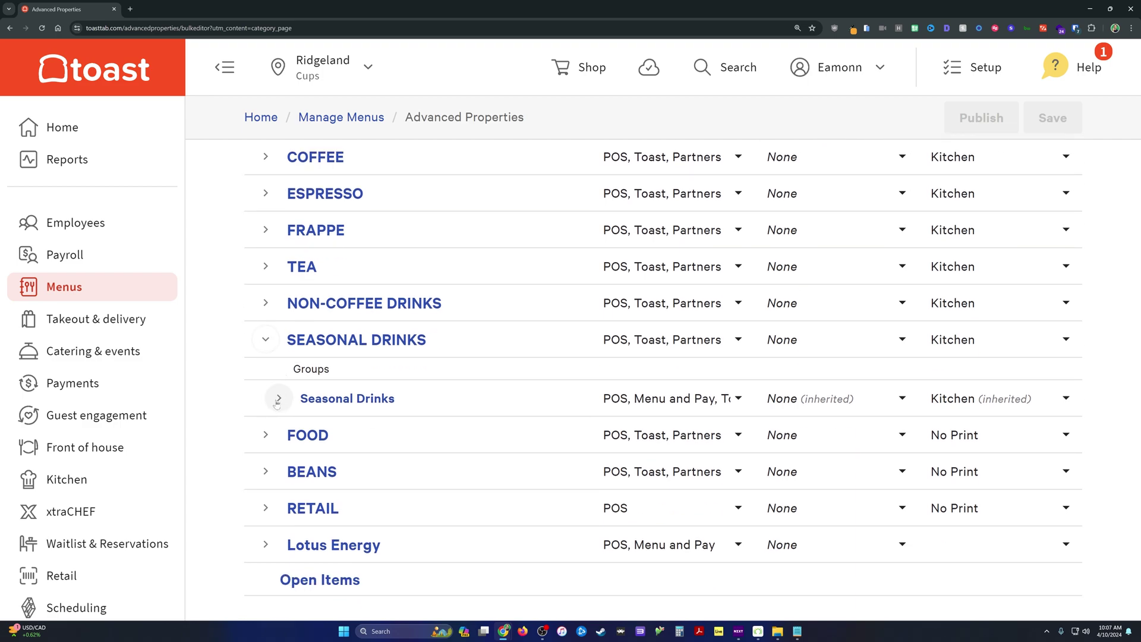
left_click(278, 400)
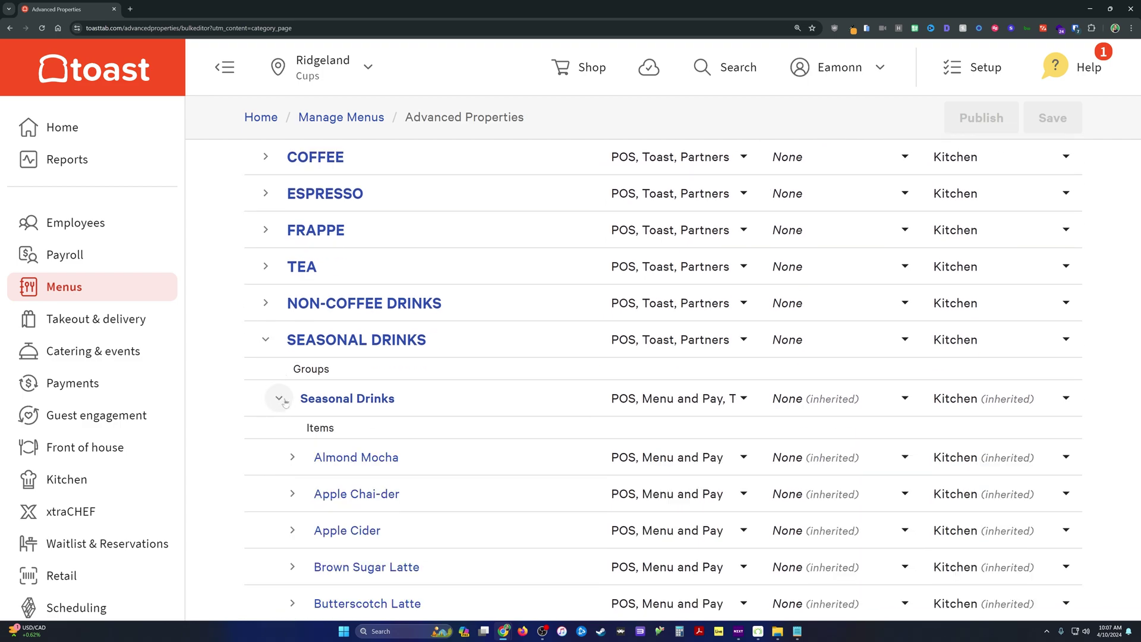
scroll(285, 403, "down", 3)
scroll(360, 381, "up", 2)
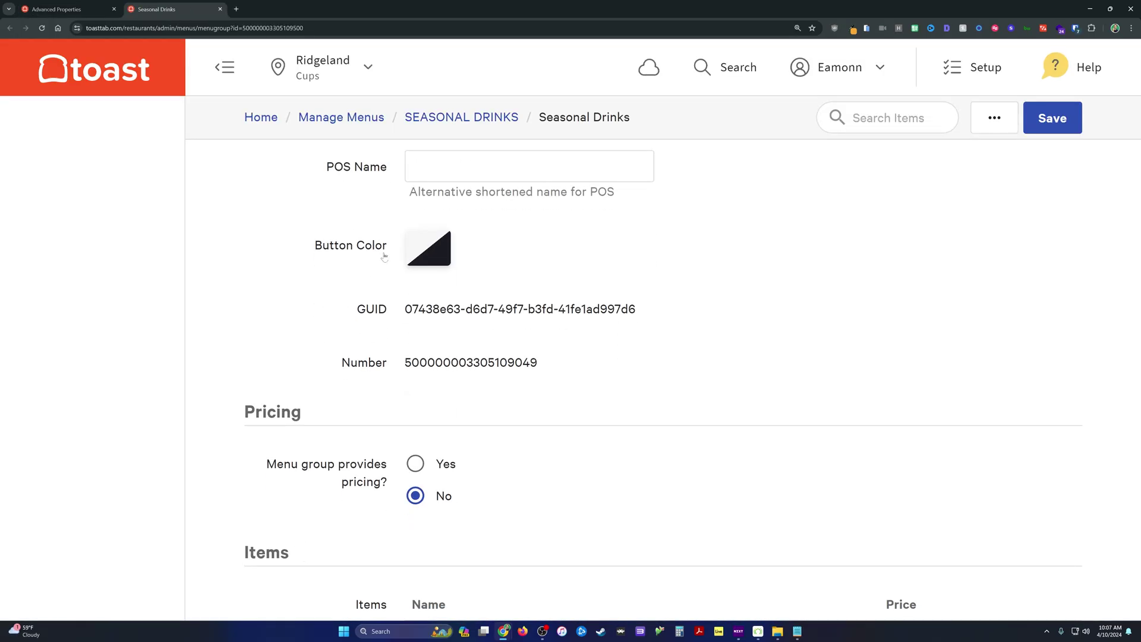
scroll(387, 260, "down", 14)
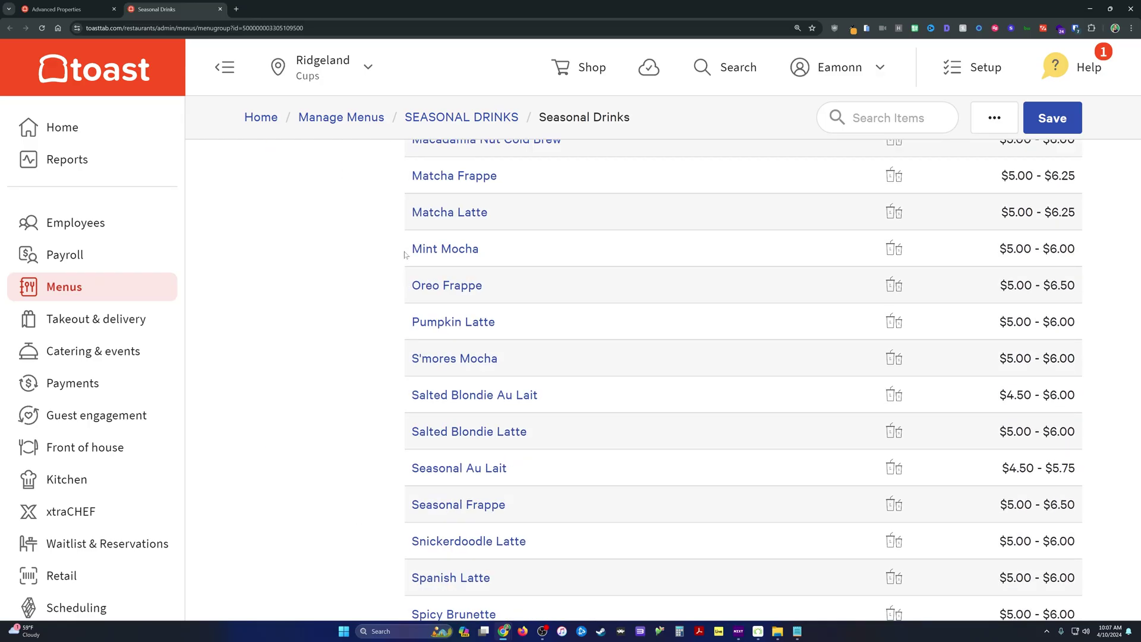
Step: Make the Seasonal Drinks item list editable and duplicate Salty Beach Latte
left_click(532, 571)
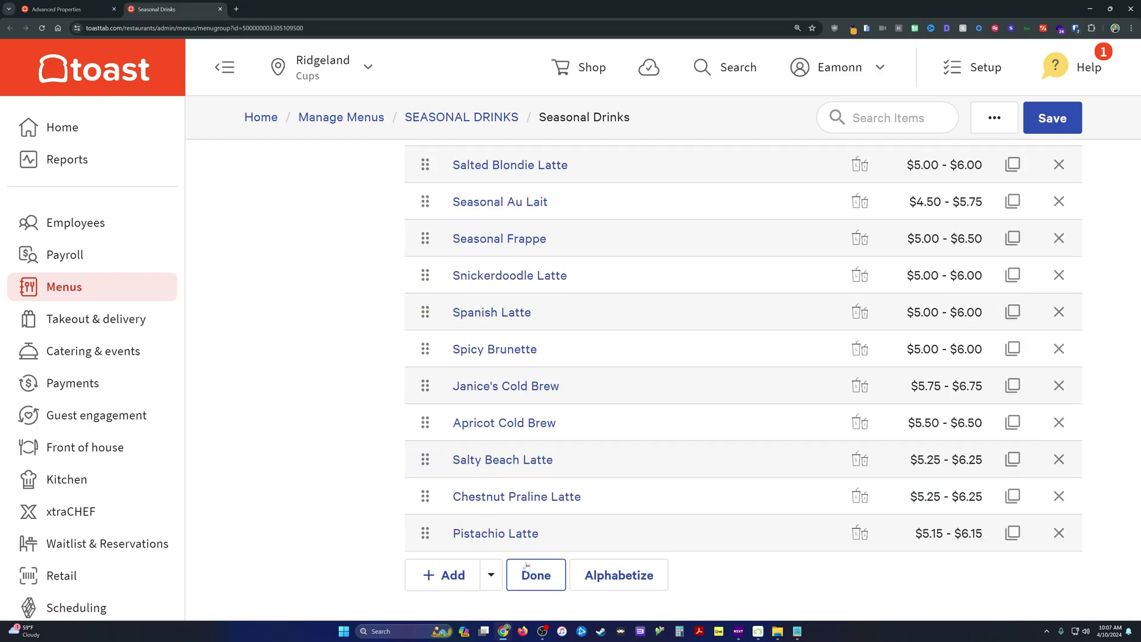
left_click(1012, 460)
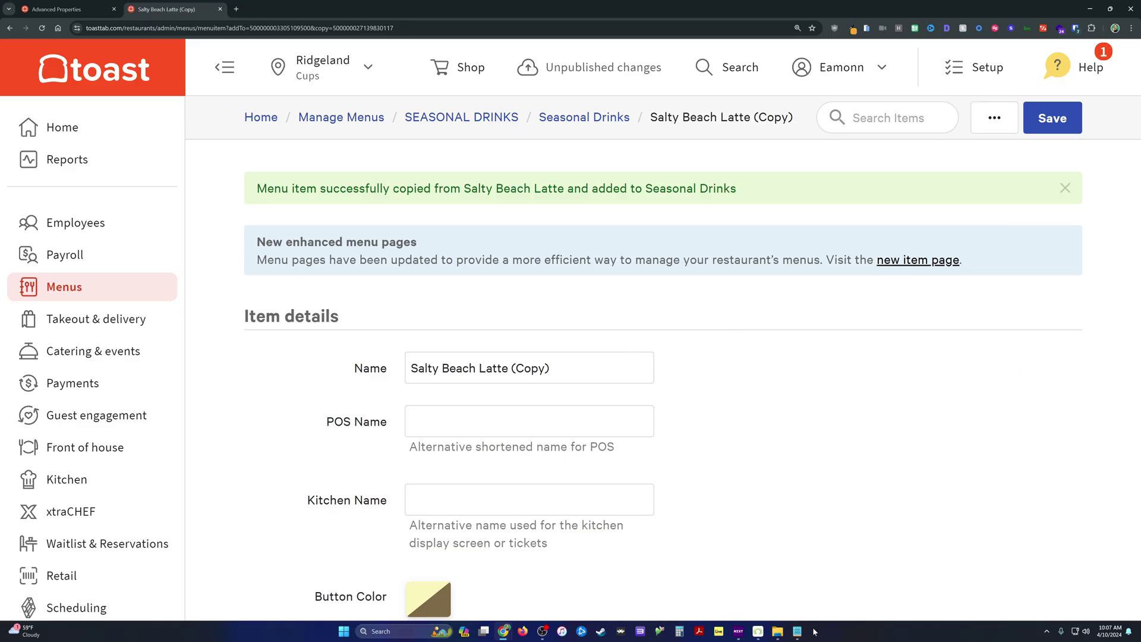
Step: Rename the copied item to 'Blueberry Cobbler' using the name suggestion
key("ctrl+a")
type("Bl1")
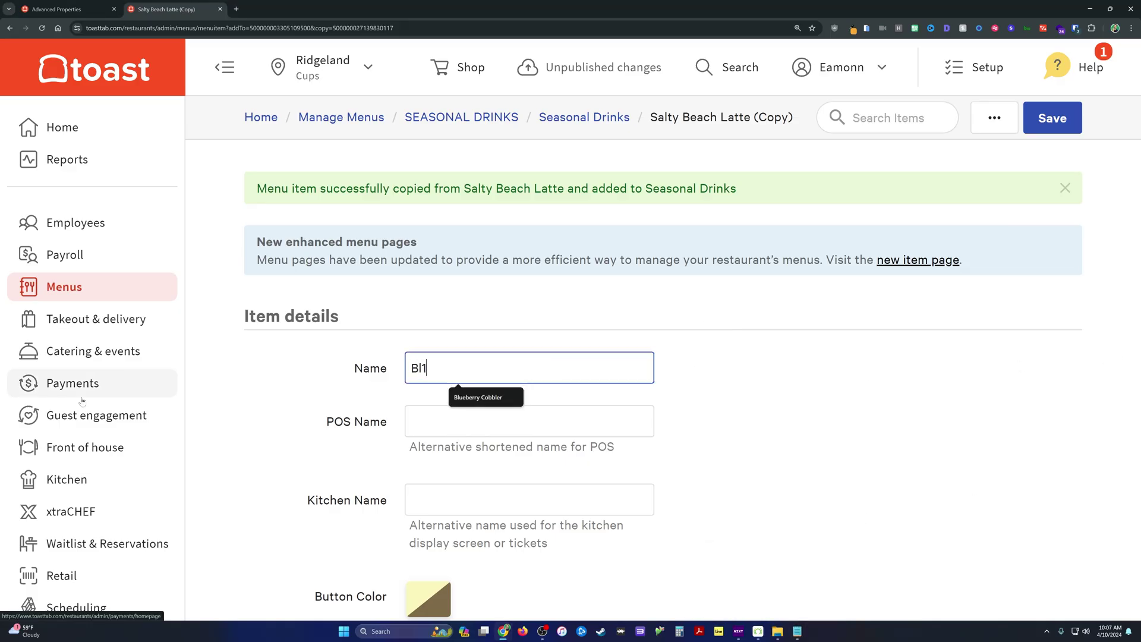
key("Tab")
Step: Set the item's button colour to blue
scroll(416, 386, "down", 4)
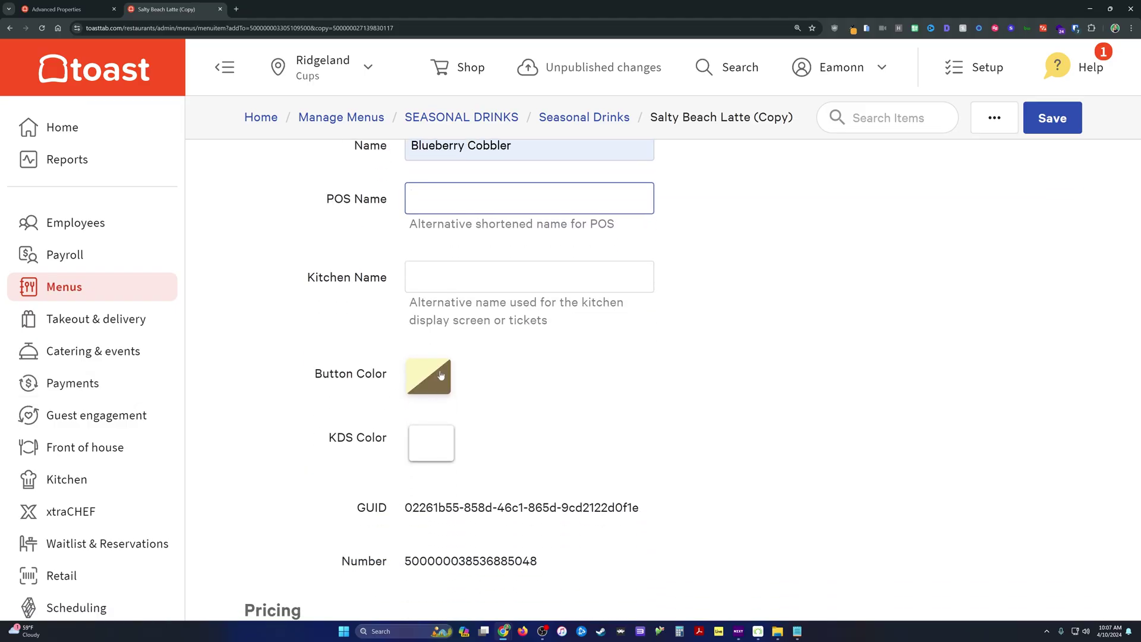
left_click(437, 374)
scroll(416, 417, "down", 4)
left_click(369, 500)
scroll(805, 339, "down", 4)
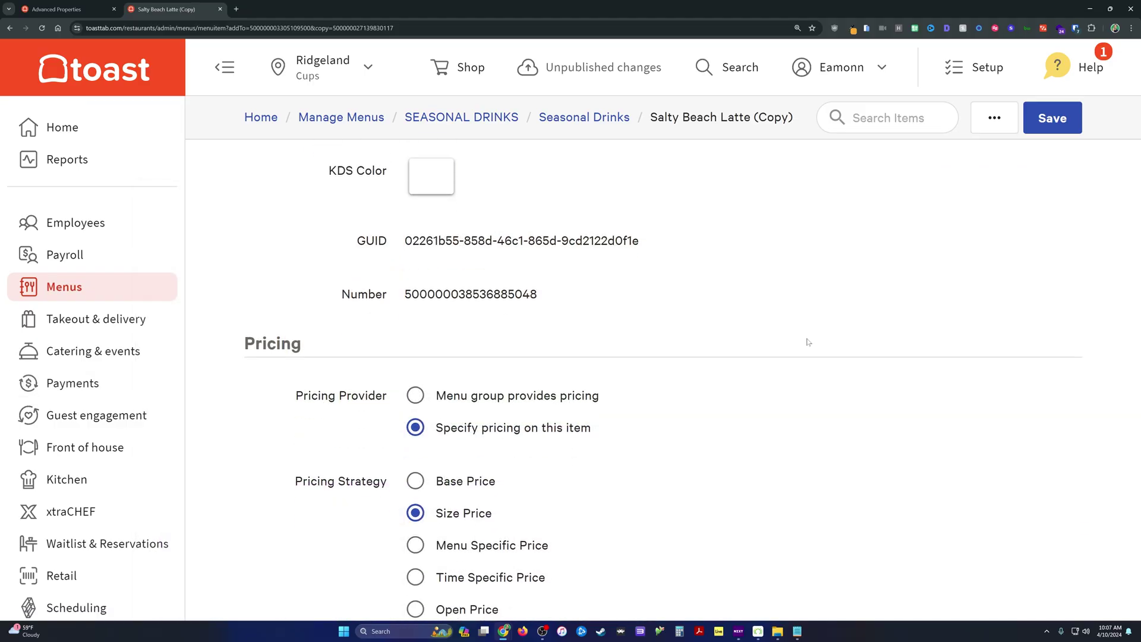
scroll(463, 229, "down", 1)
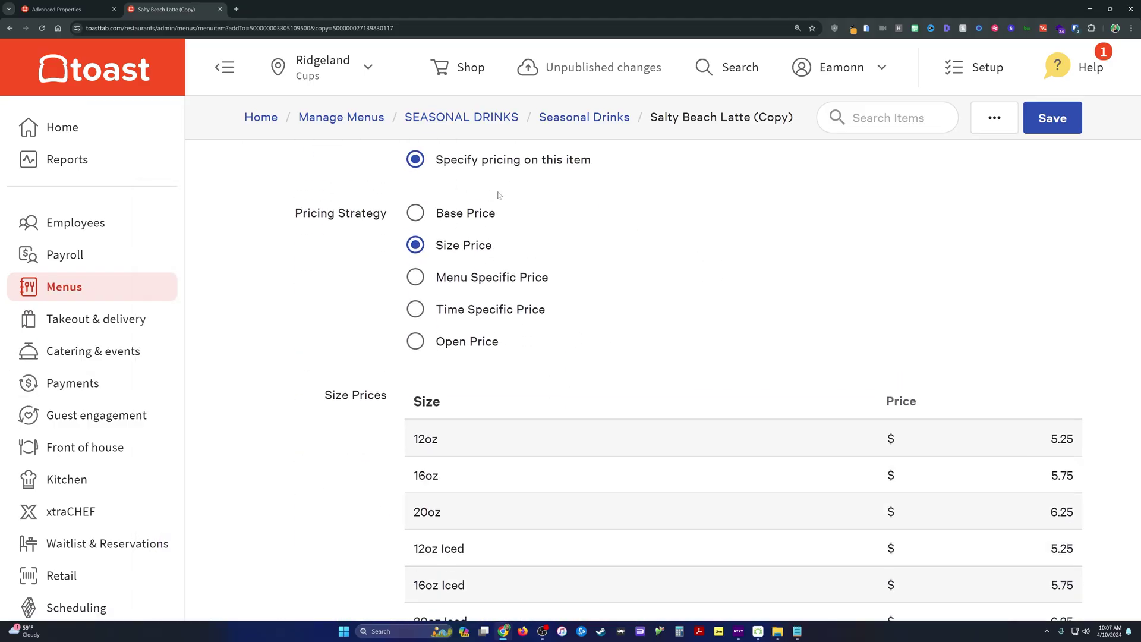
scroll(636, 359, "down", 3)
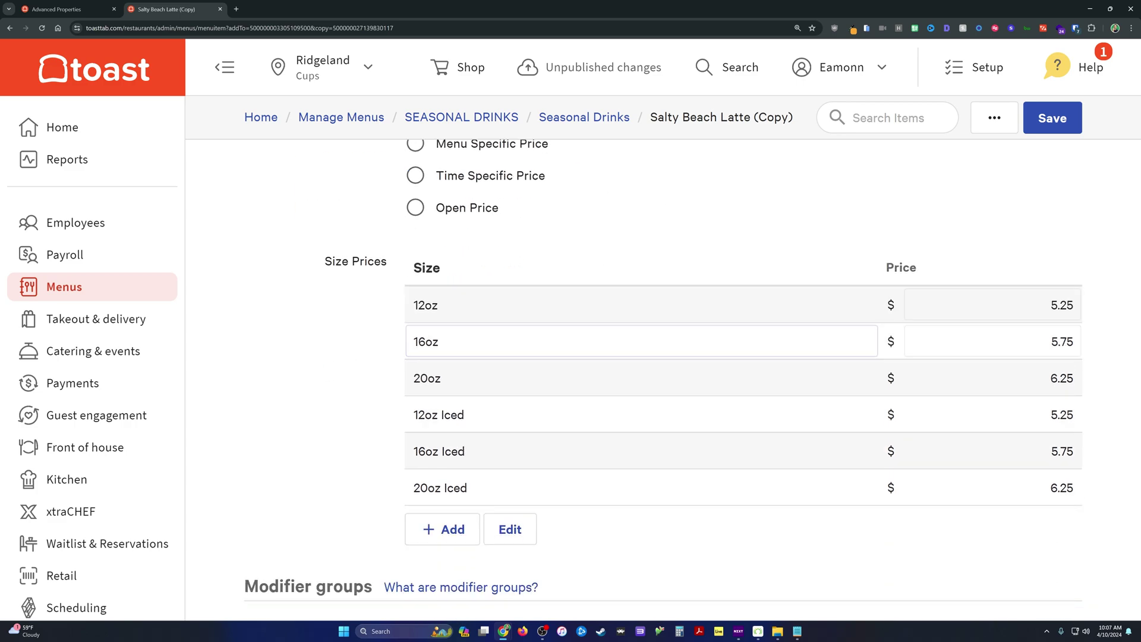
scroll(523, 422, "down", 9)
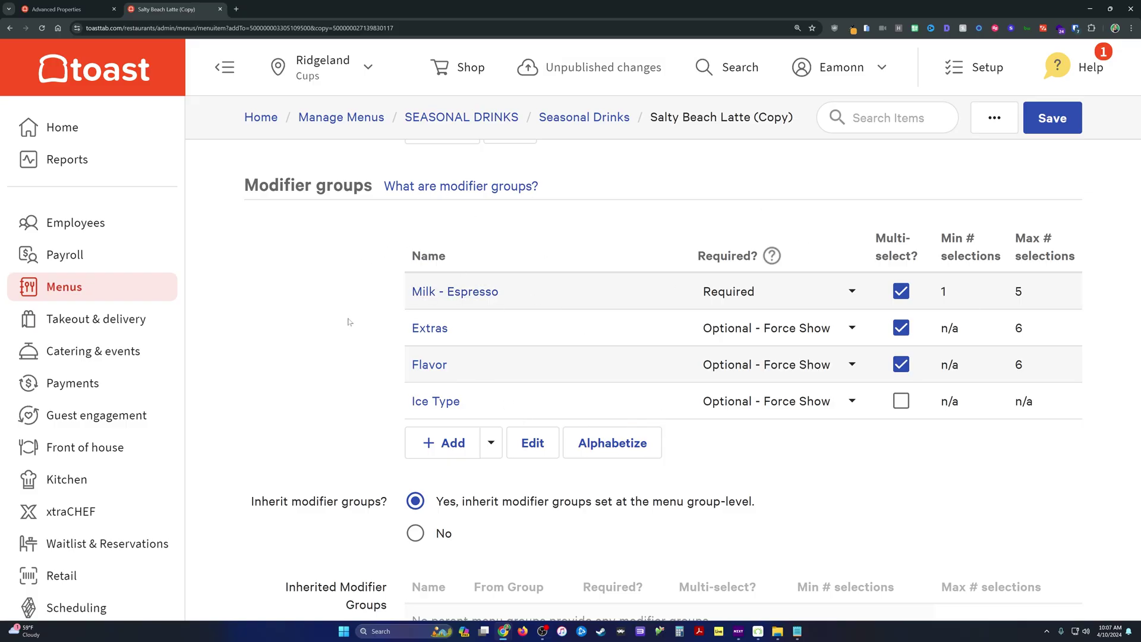
left_click(532, 442)
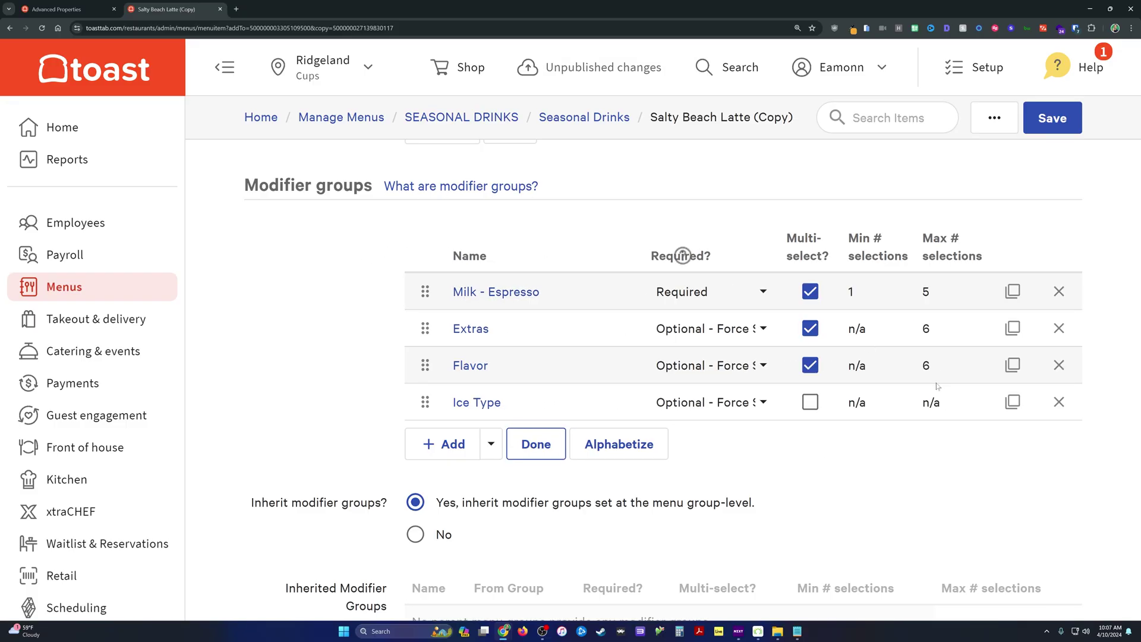
left_click(536, 444)
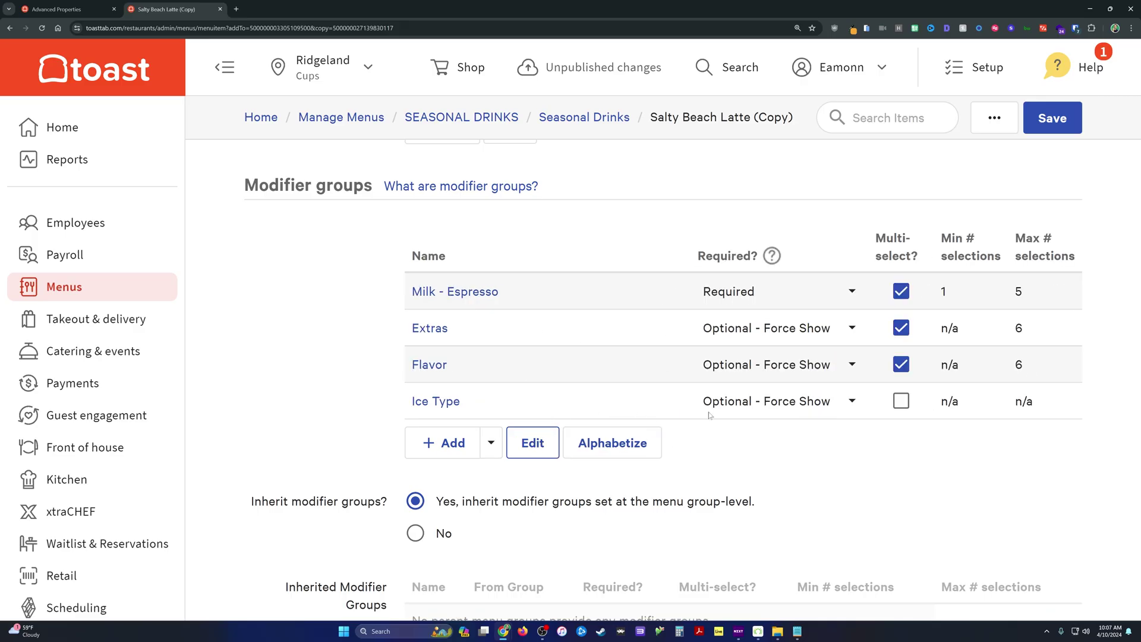
scroll(456, 484, "down", 15)
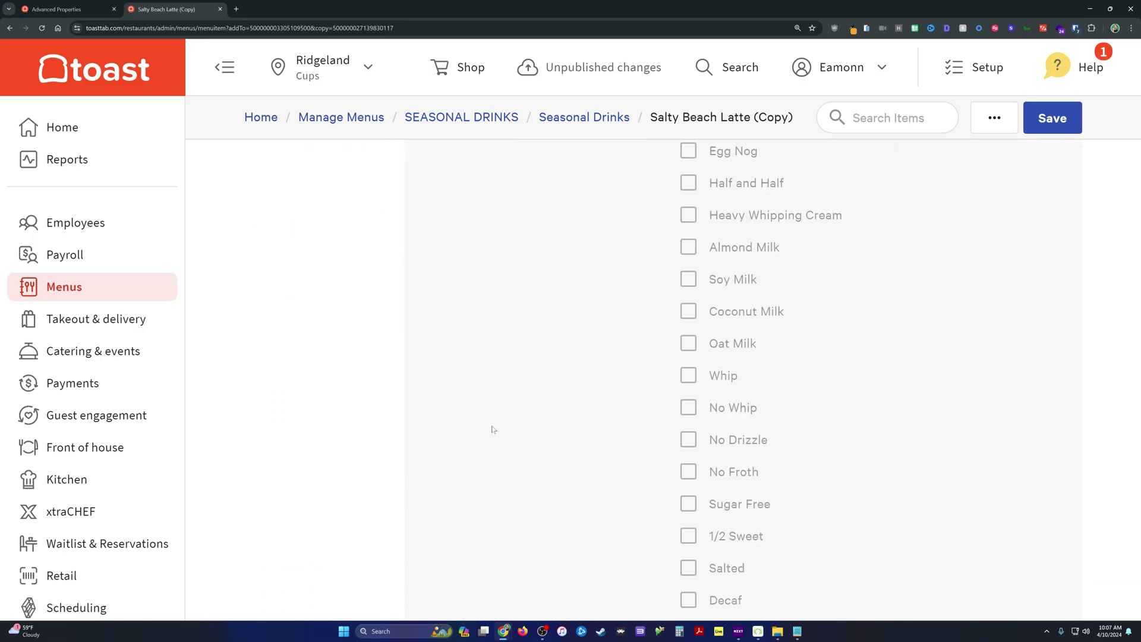
scroll(553, 304, "down", 18)
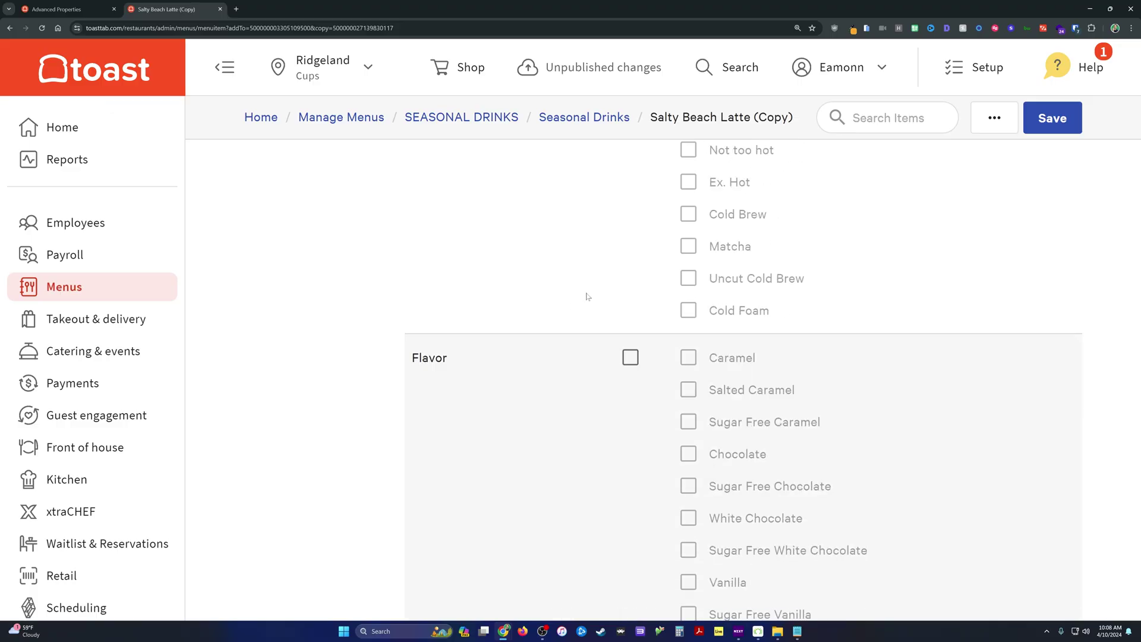
scroll(588, 296, "down", 10)
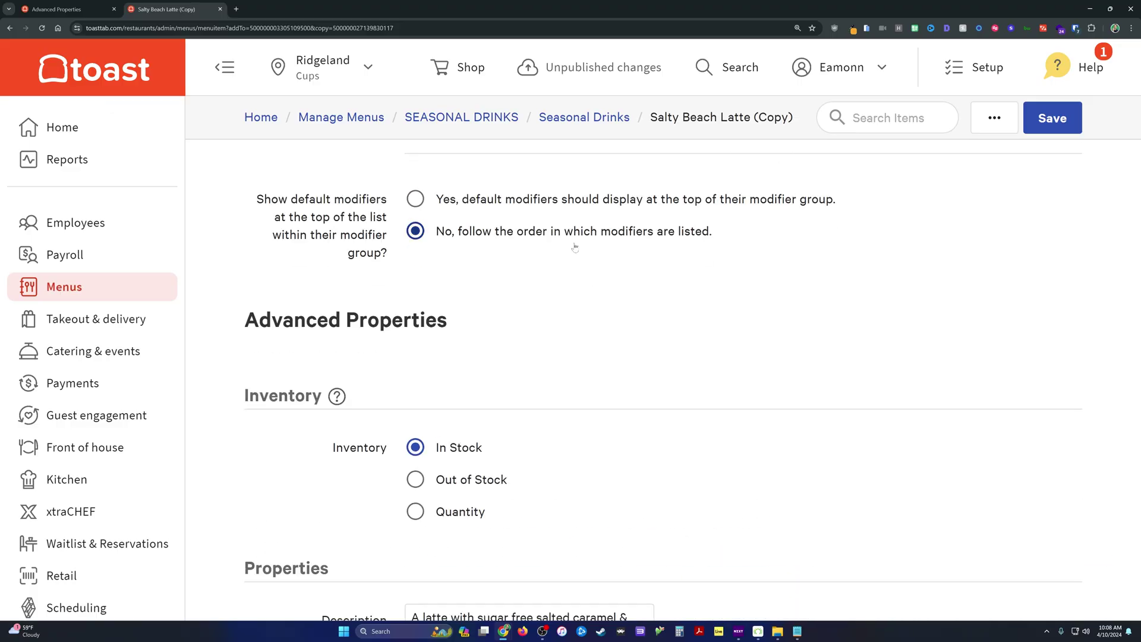
scroll(574, 247, "down", 2)
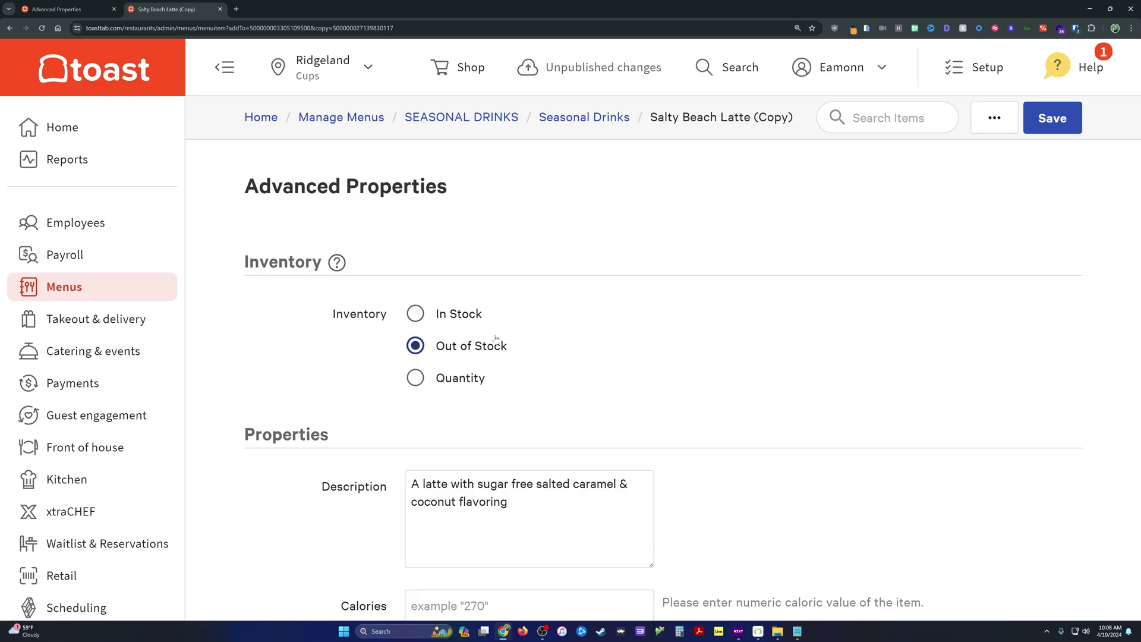
Step: Replace the item's description with pasted text
scroll(422, 383, "down", 3)
left_click(458, 343)
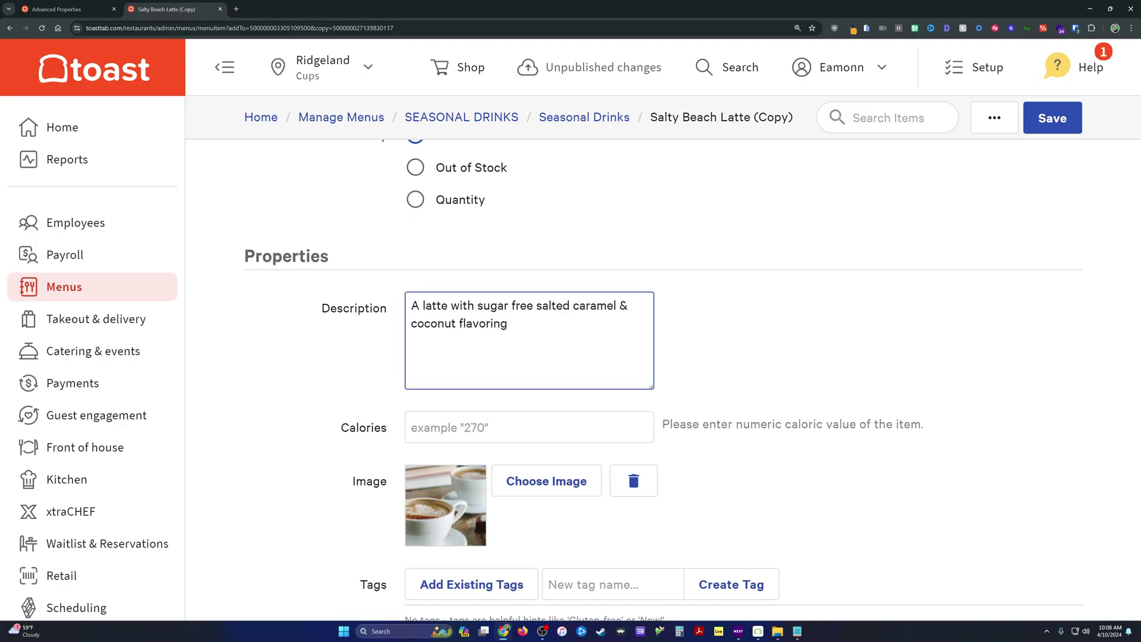
key("ctrl+a")
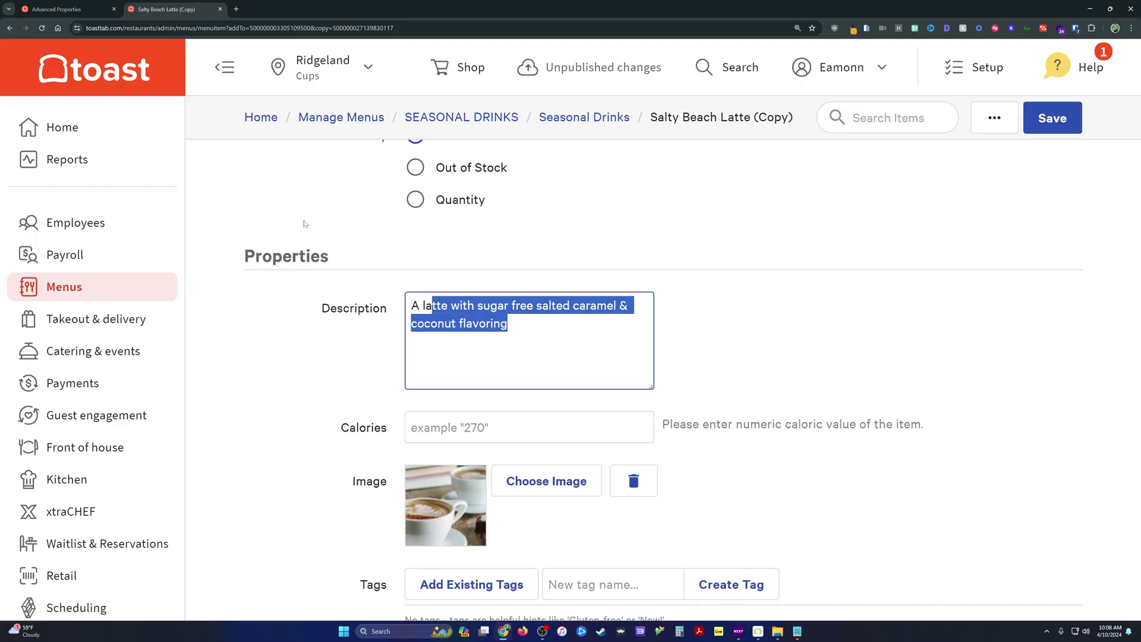
key("ctrl+v")
Step: Uncheck POS under Visible To so the item no longer shows on POS
scroll(410, 277, "down", 4)
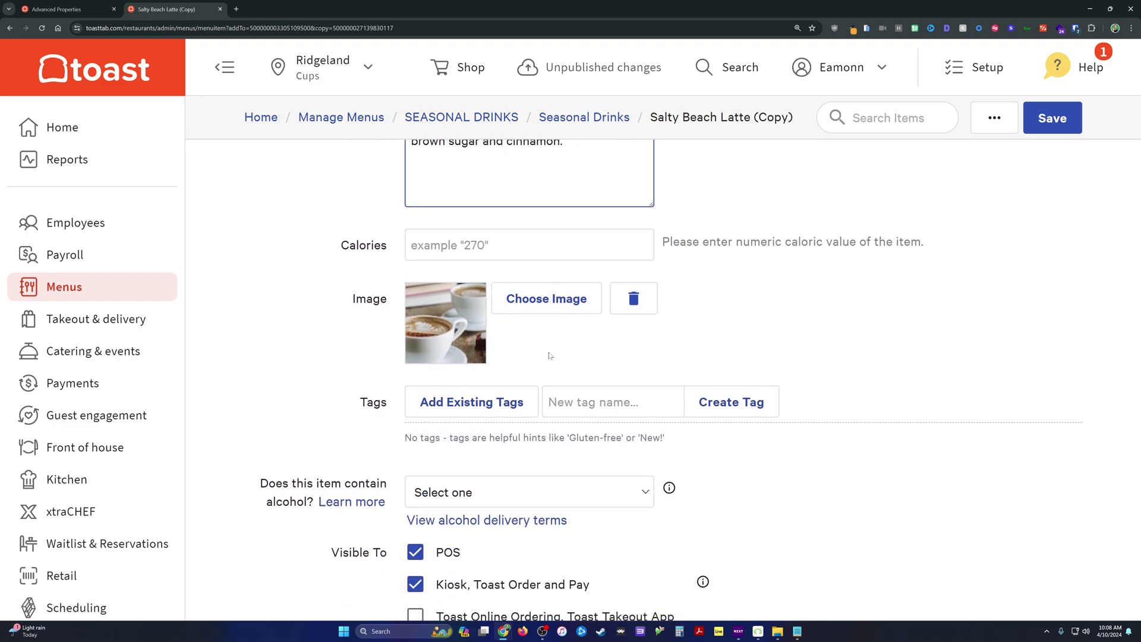
left_click(511, 257)
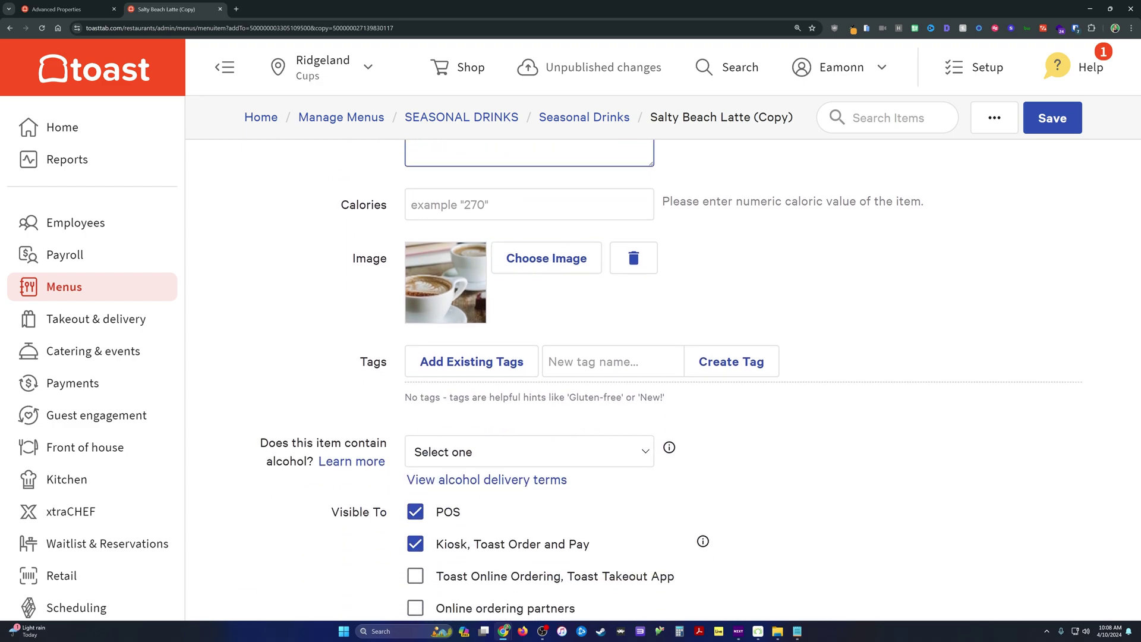
scroll(796, 200, "down", 3)
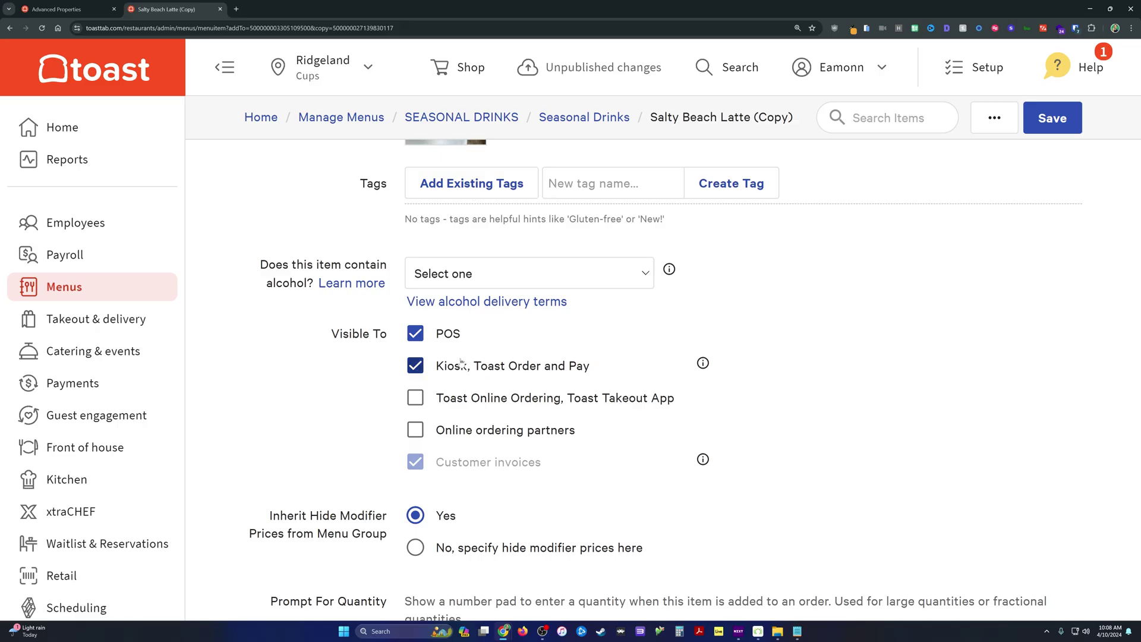
scroll(387, 276, "down", 1)
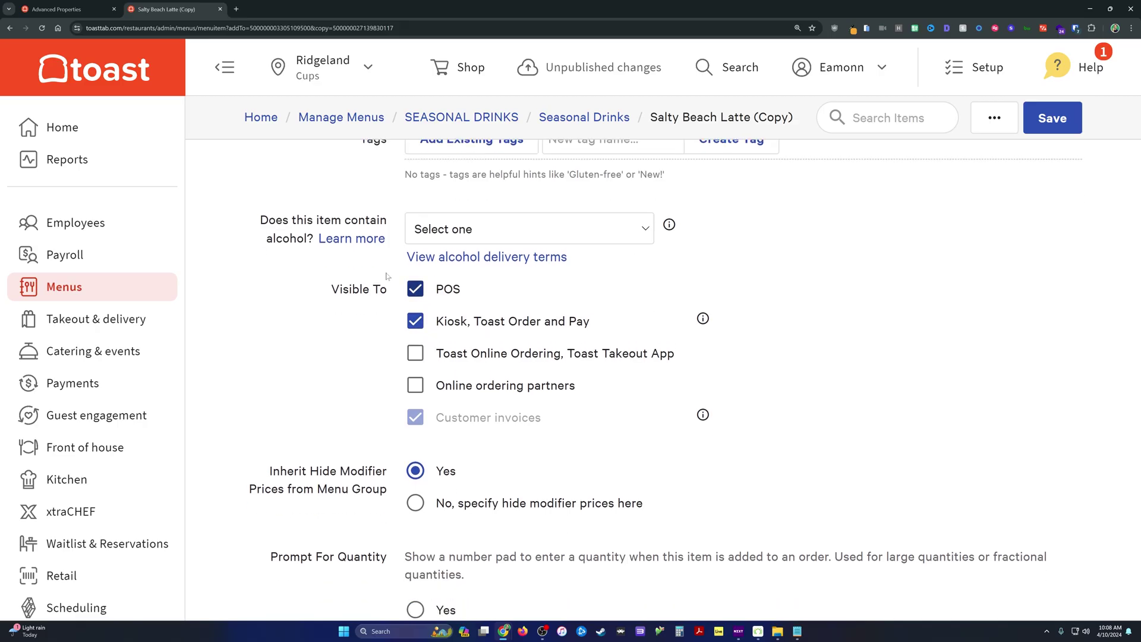
left_click(418, 289)
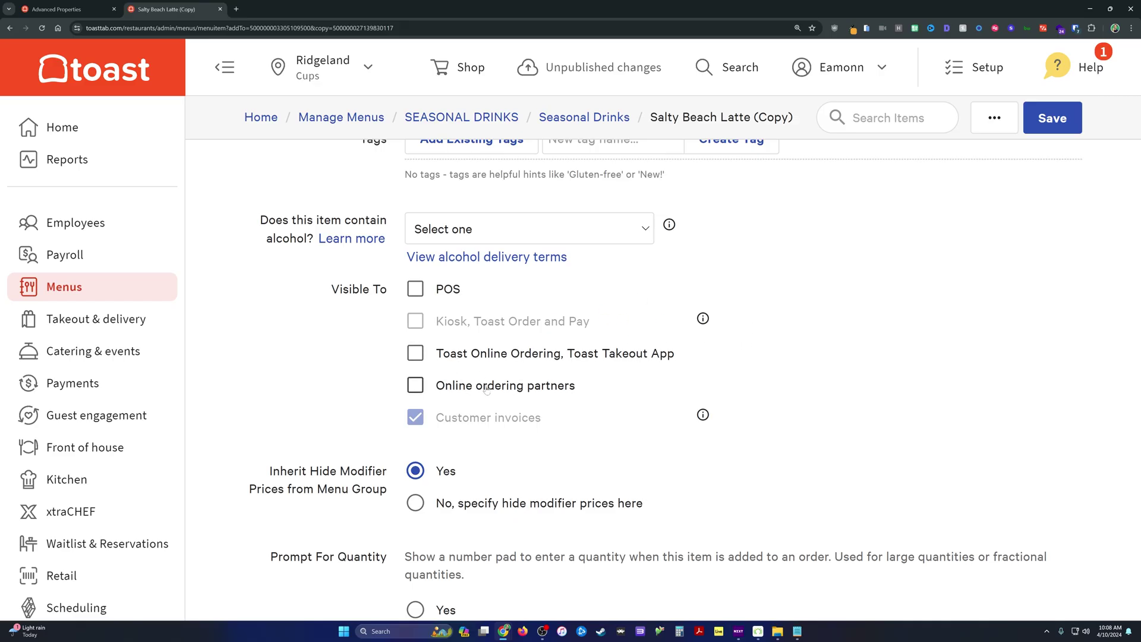
Step: Save the Blueberry Cobbler item
left_click(1052, 117)
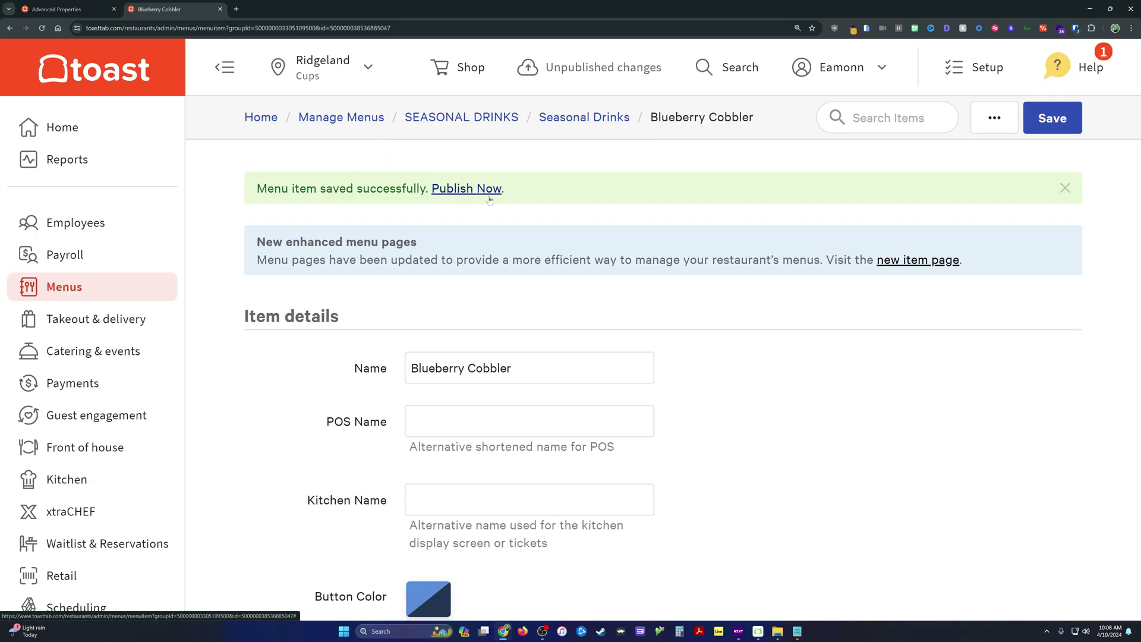
Step: Scroll through the saved item's Size Prices, Modifier groups and Inventory sections
scroll(666, 278, "down", 18)
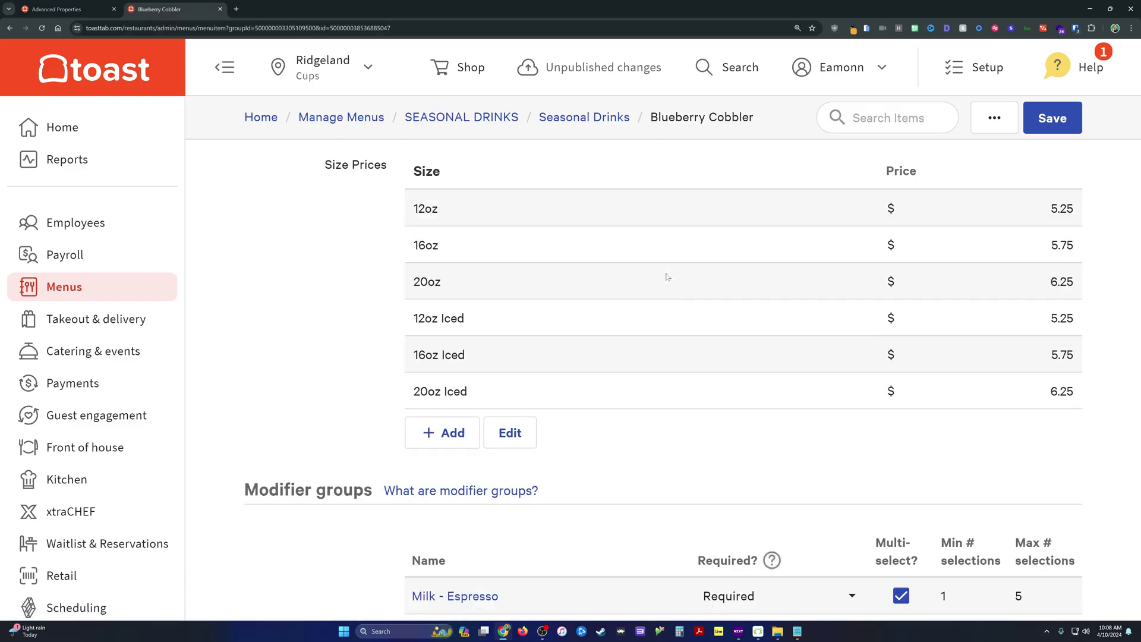
scroll(667, 278, "down", 20)
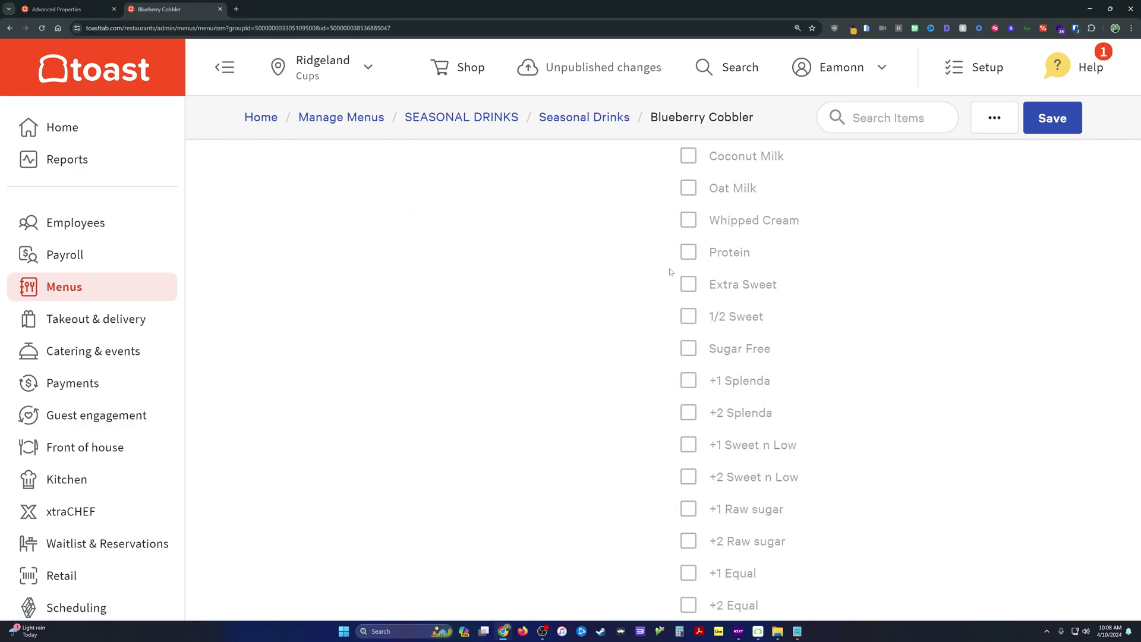
scroll(670, 267, "down", 12)
scroll(478, 248, "up", 1)
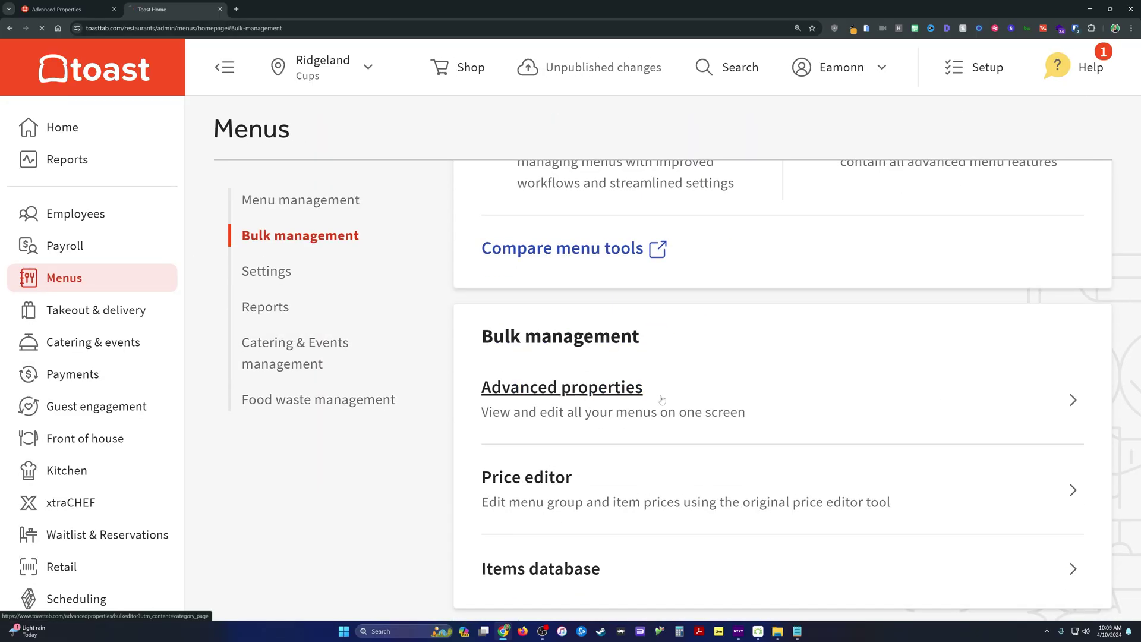
Step: Open Advanced properties and expand SEASONAL DRINKS and its Seasonal Drinks group
left_click(659, 397)
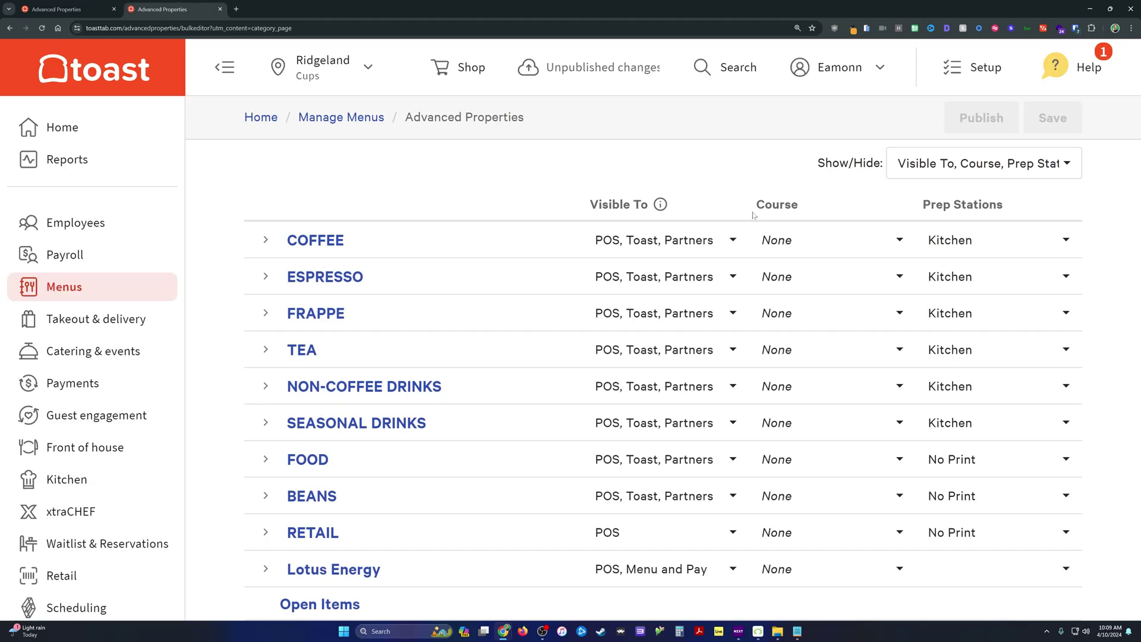
scroll(701, 237, "down", 1)
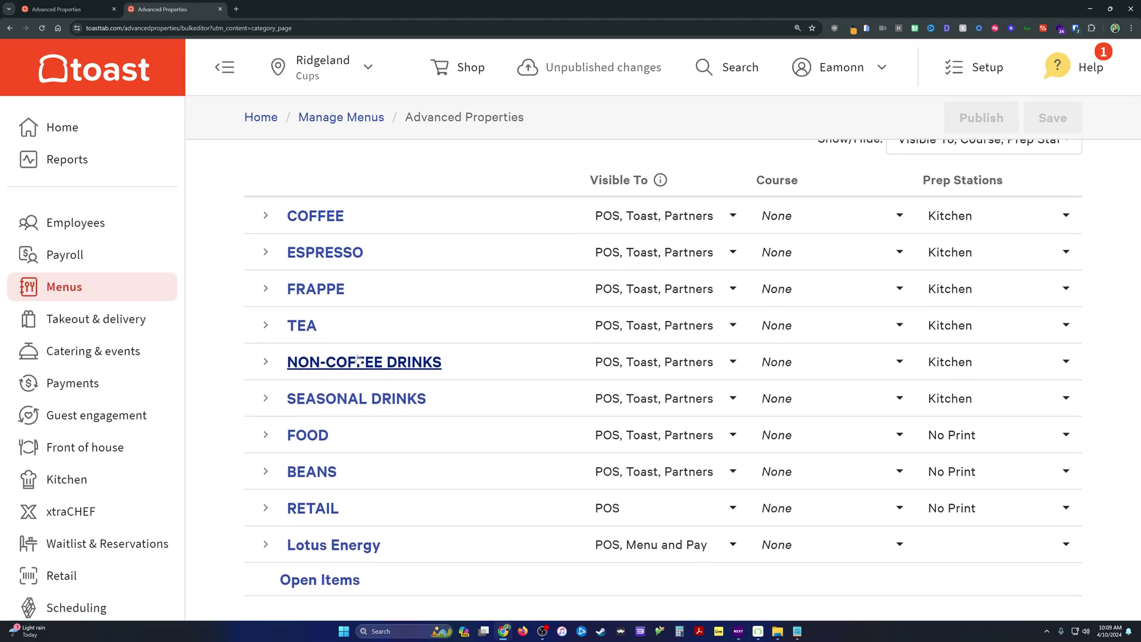
left_click(266, 399)
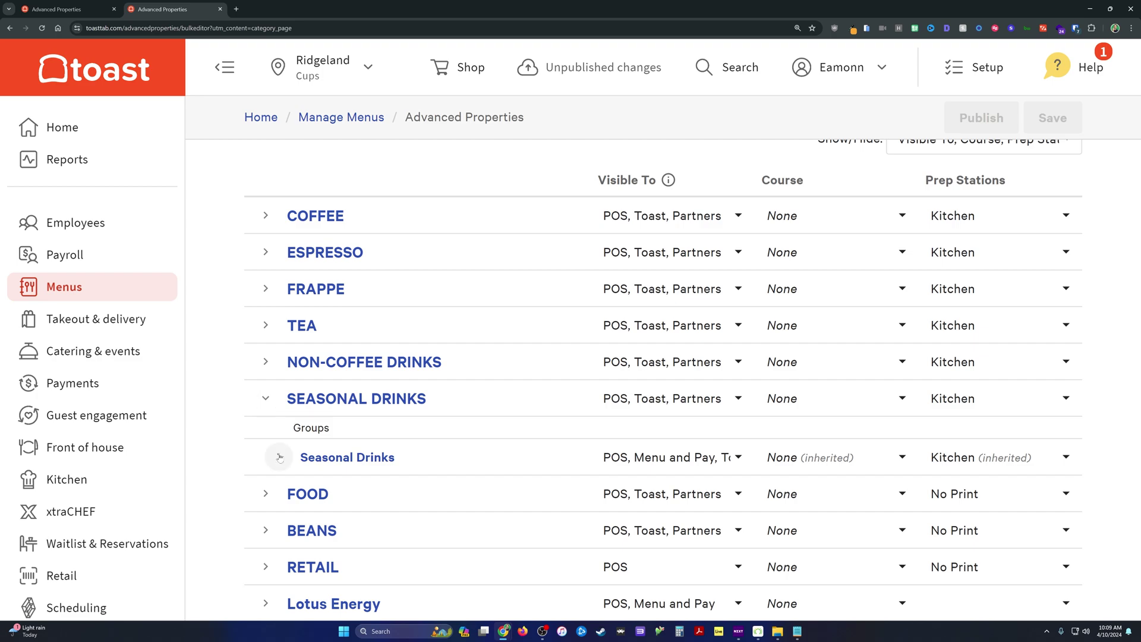
left_click(290, 455)
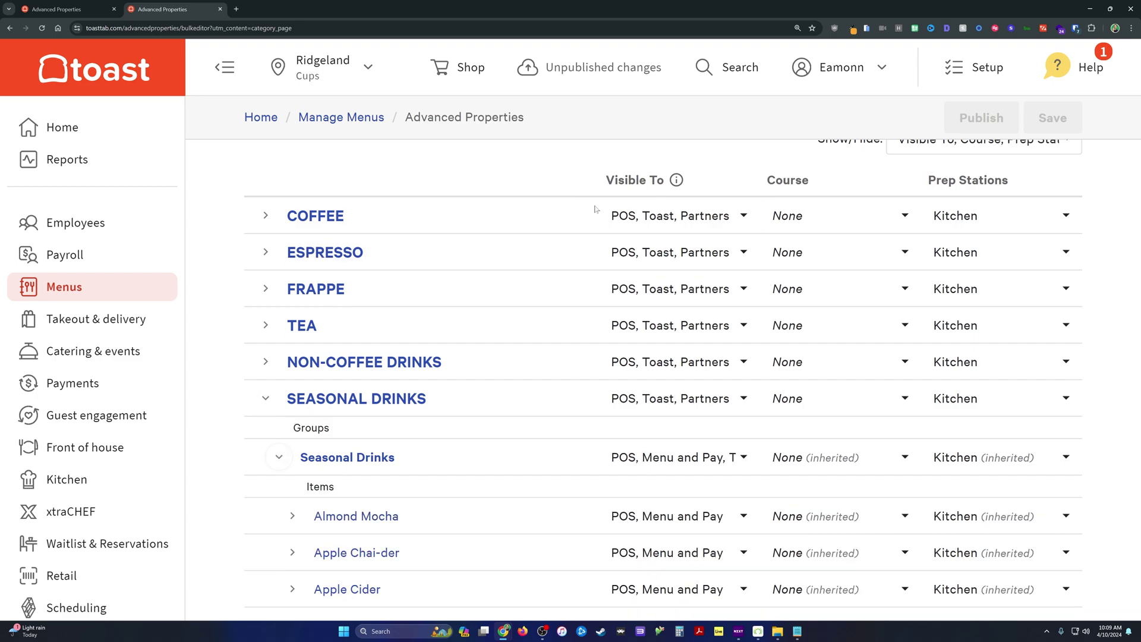
scroll(588, 211, "down", 3)
scroll(826, 263, "up", 3)
Step: Hide and then re-show the Visible To column in the Show/Hide list
left_click(960, 162)
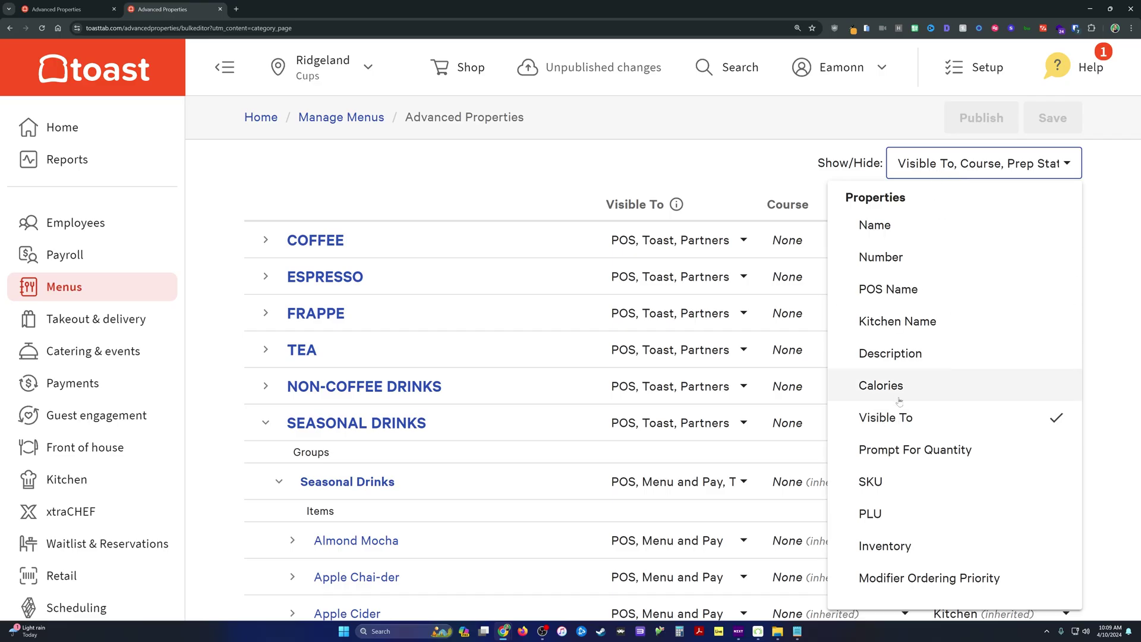
left_click(887, 421)
left_click(887, 423)
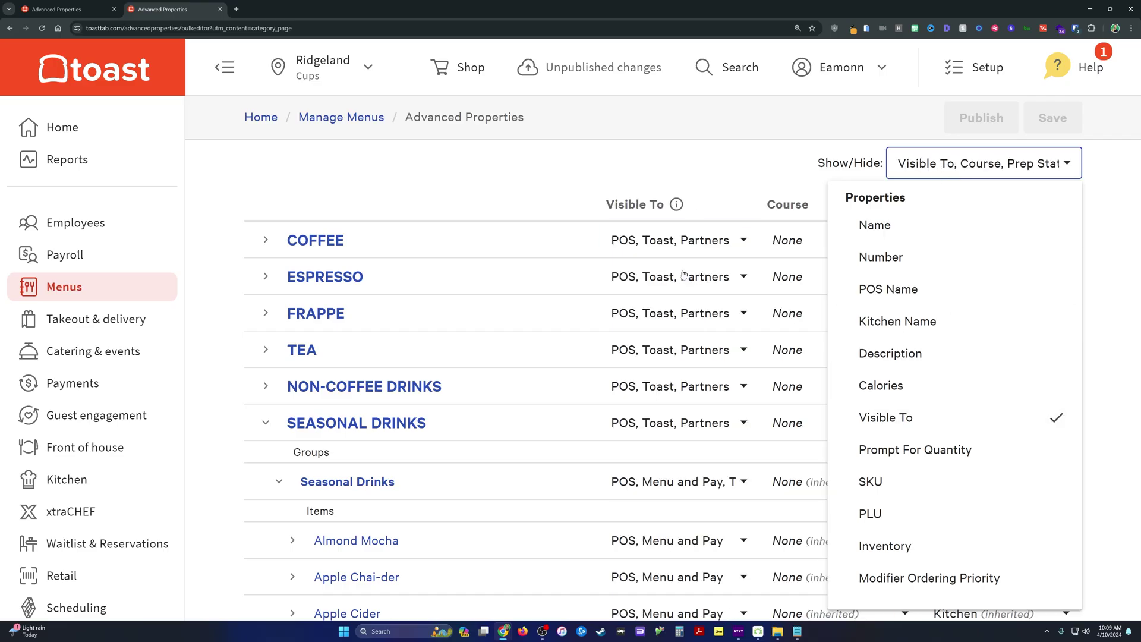
left_click(588, 179)
Step: Check POS, Menu and Pay, and Toast in Blueberry Cobbler's Visible To dropdown
scroll(654, 369, "down", 13)
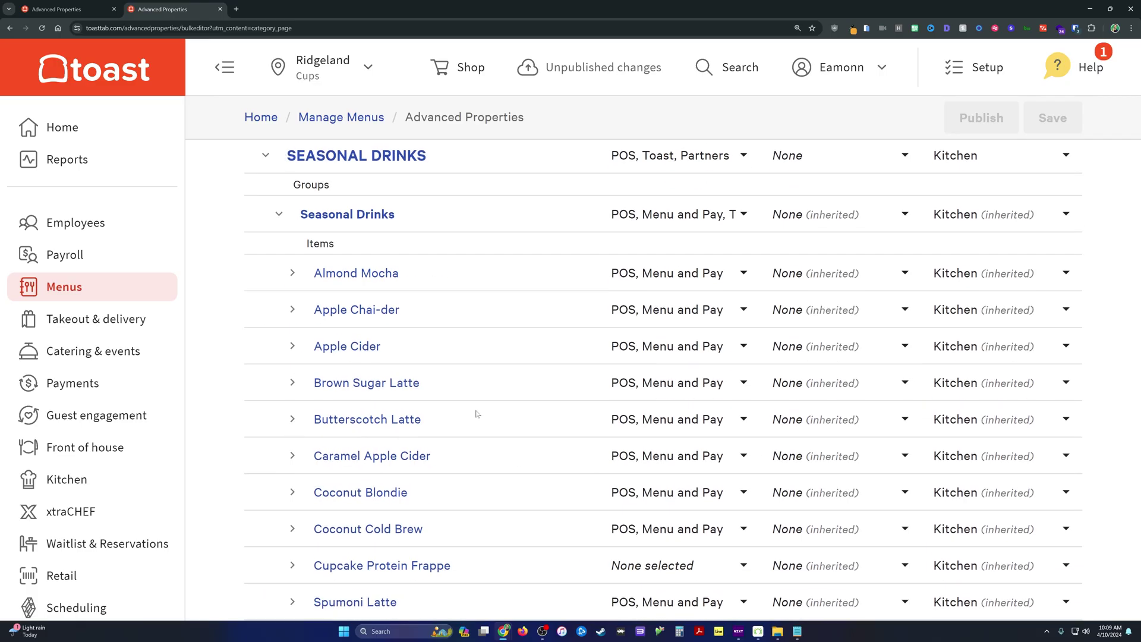
scroll(582, 389, "down", 12)
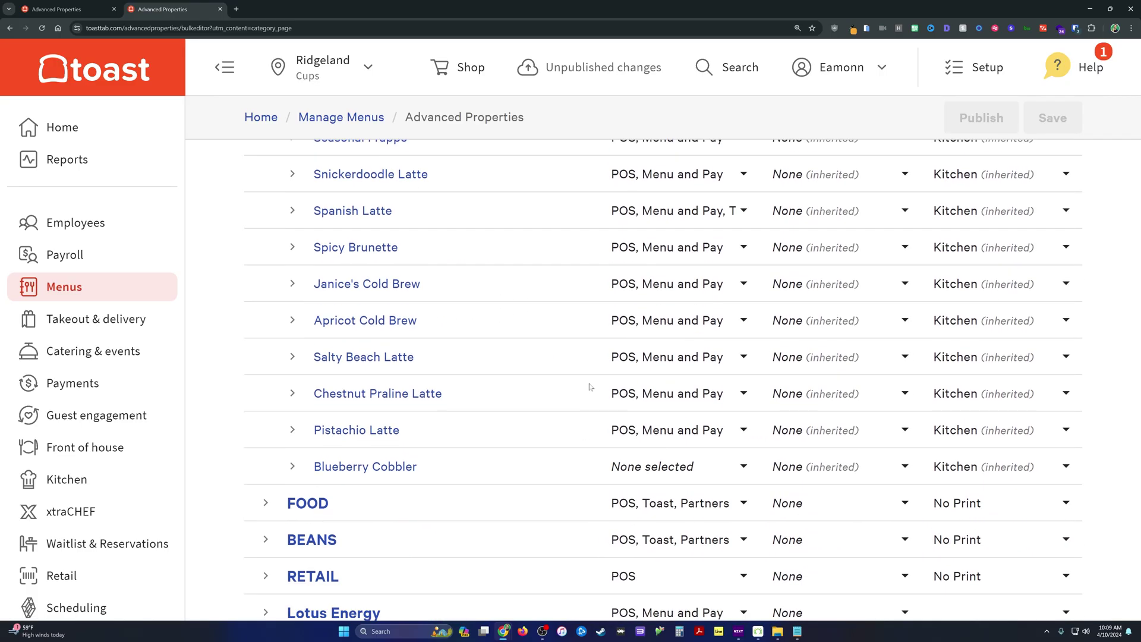
left_click(668, 398)
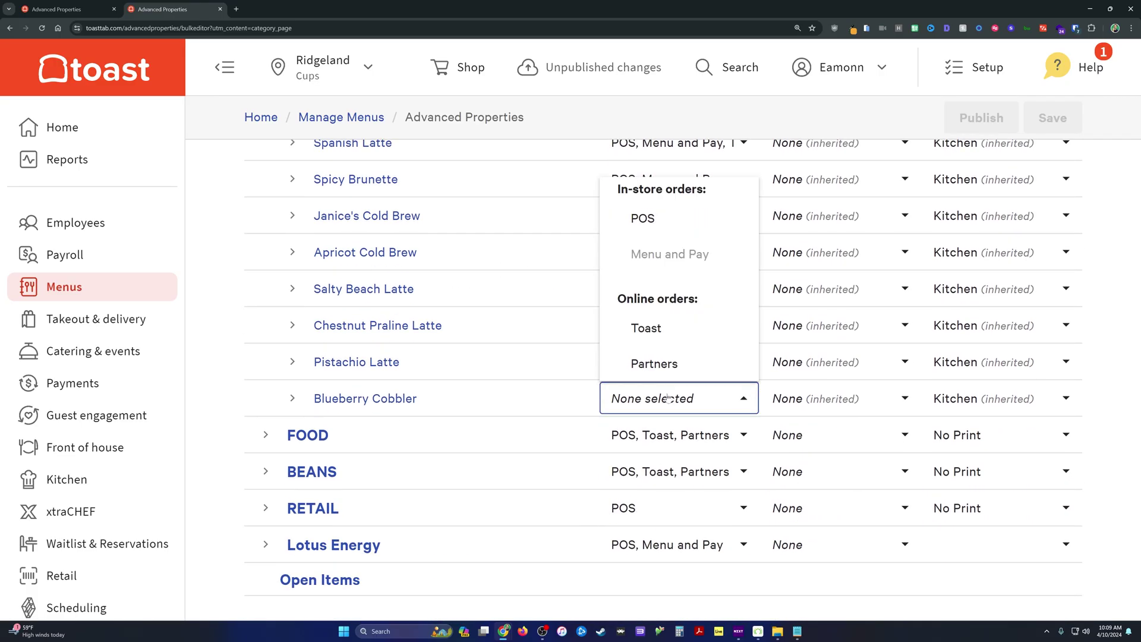
left_click(665, 211)
left_click(676, 257)
left_click(715, 321)
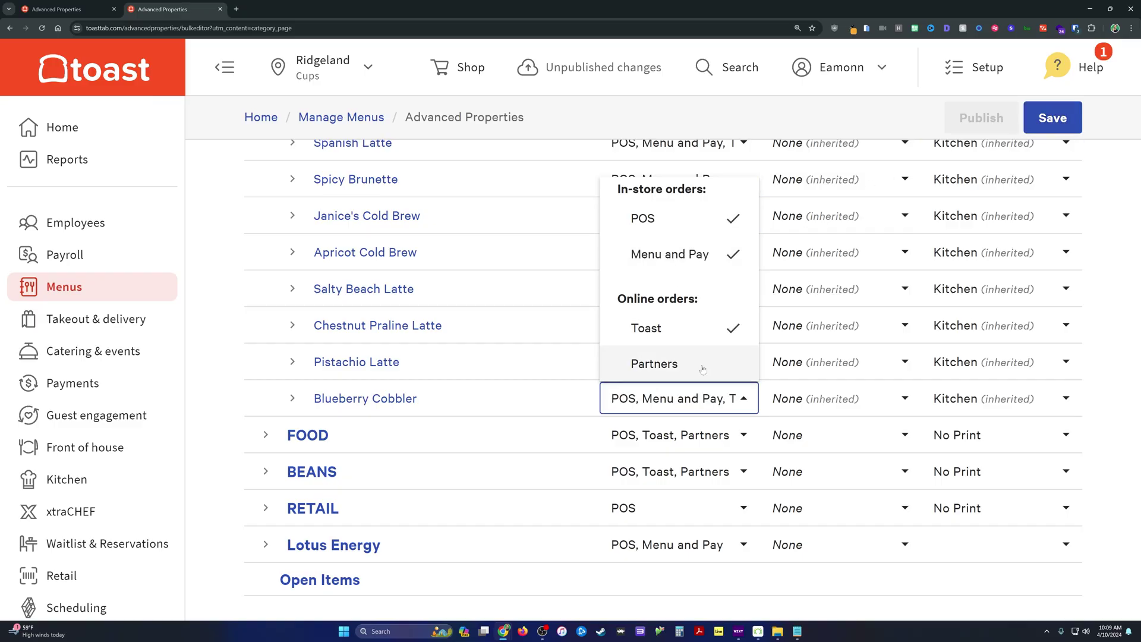
Step: Uncheck all three channels so Blueberry Cobbler shows None selected
left_click(680, 334)
left_click(680, 254)
left_click(689, 219)
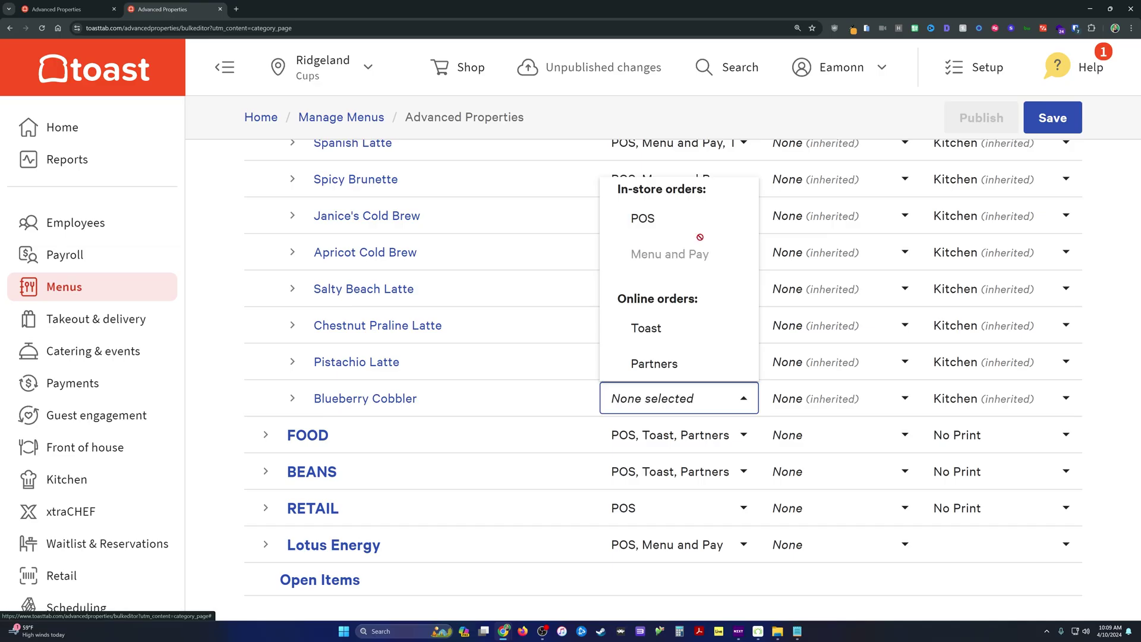
left_click(226, 282)
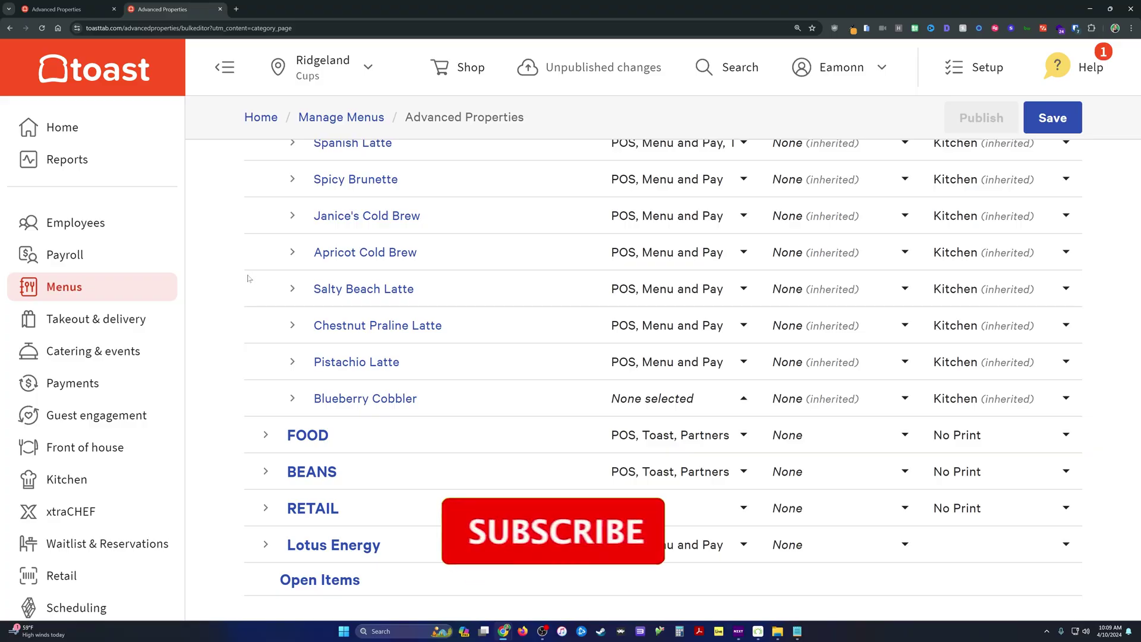
Step: Collapse the Seasonal Drinks group and the SEASONAL DRINKS category, leaving only top-level categories listed
scroll(257, 322, "up", 3)
scroll(257, 322, "up", 10)
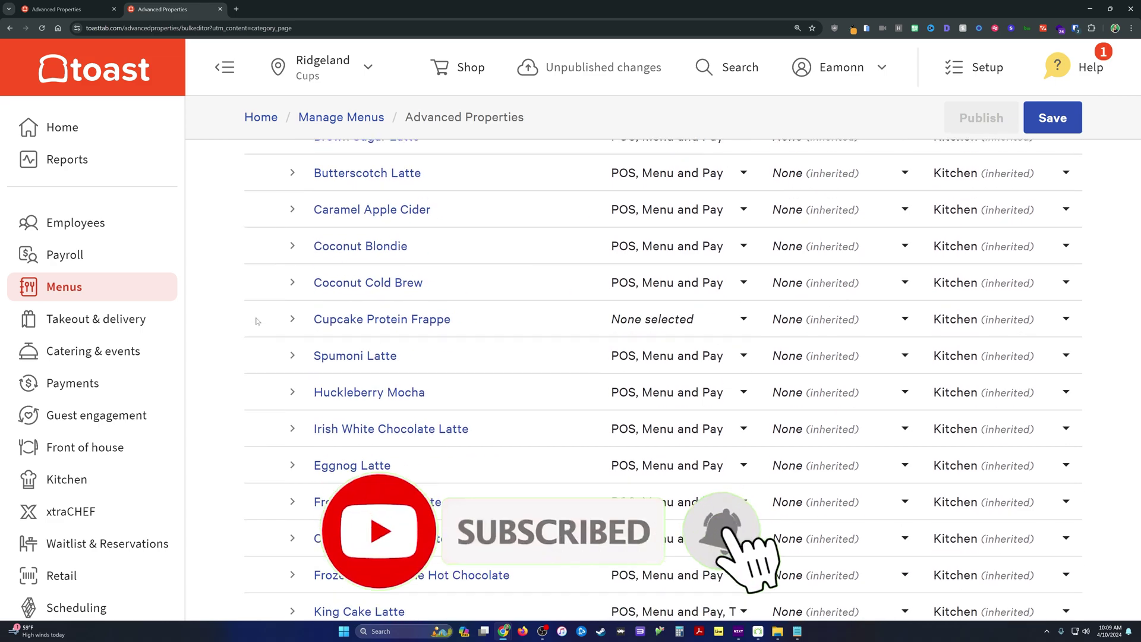
left_click(277, 483)
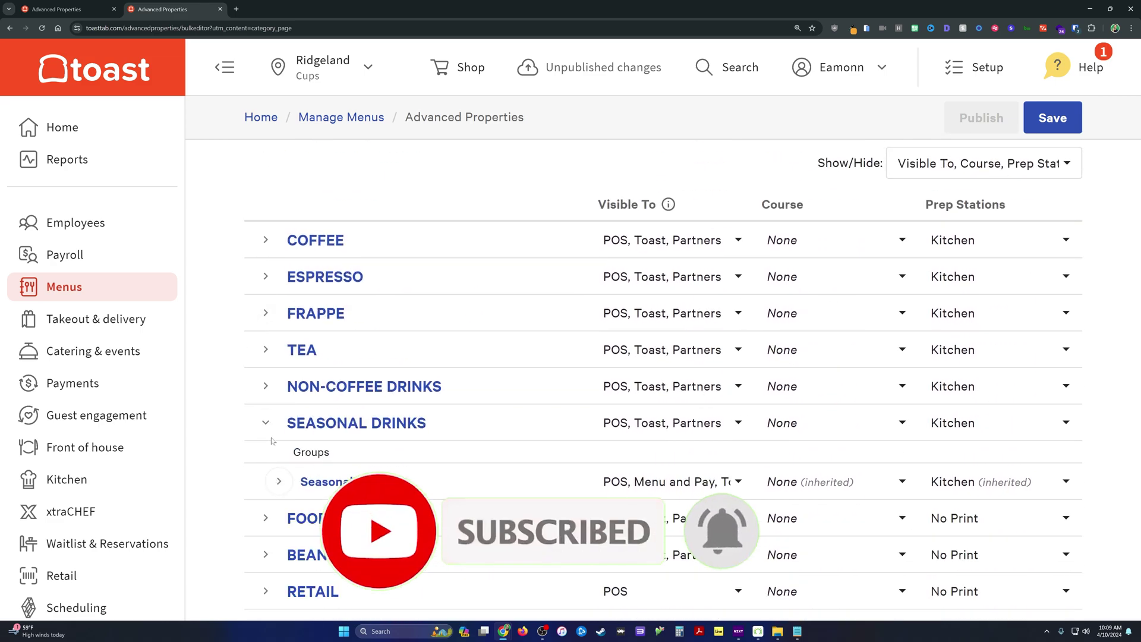
left_click(266, 422)
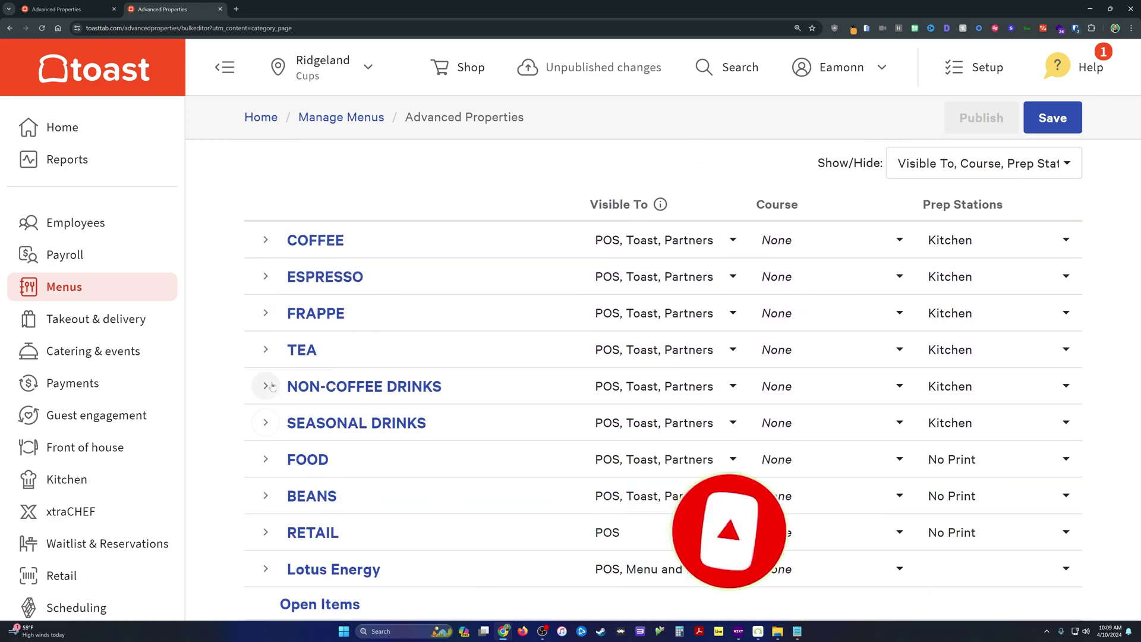